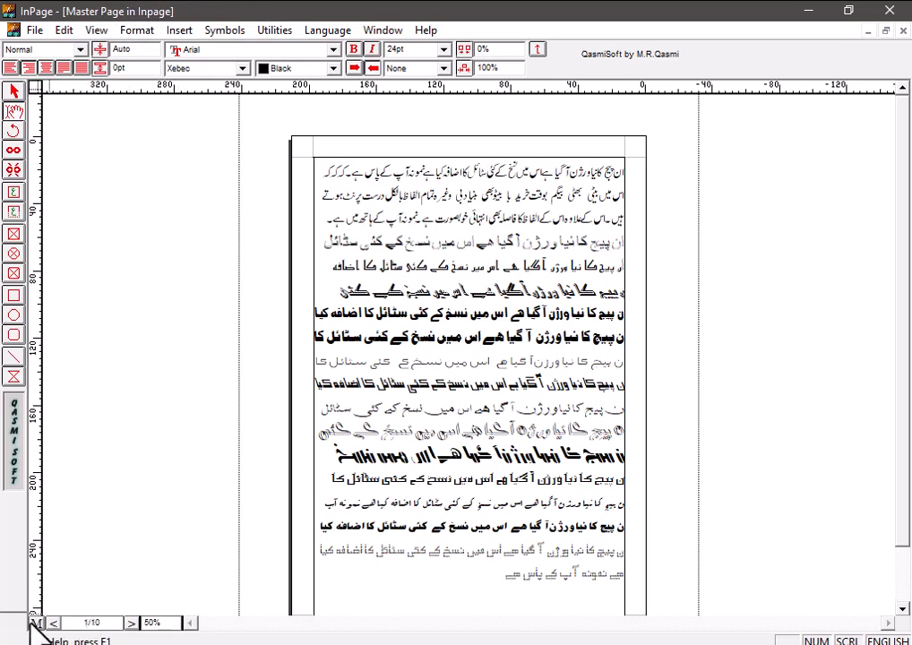
Switch from the document pages to the master page.
click(36, 623)
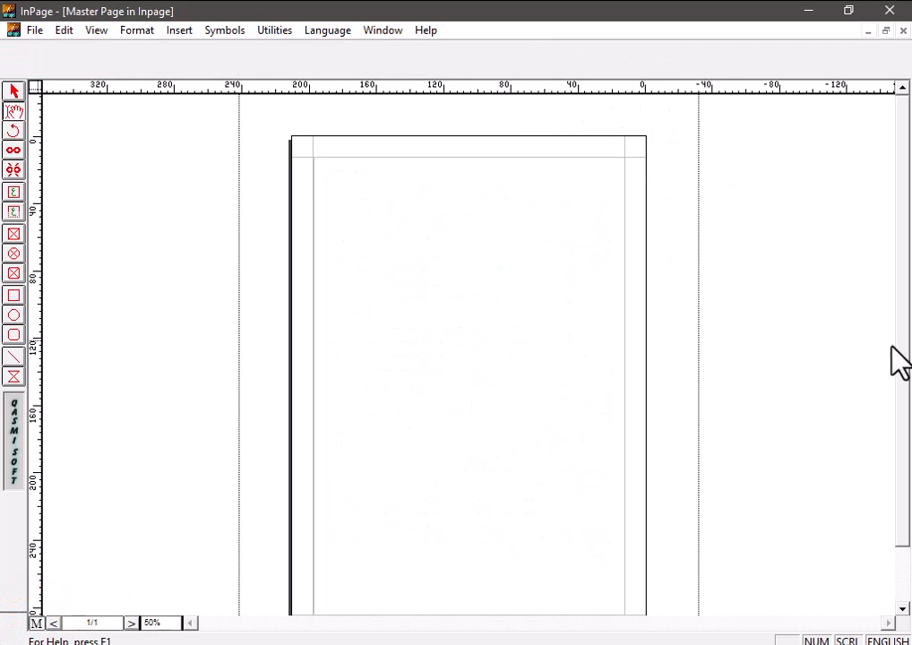
Draw a text box about 118 mm × 29 mm in the upper part of the master page and try to place the text cursor inside.
click(13, 192)
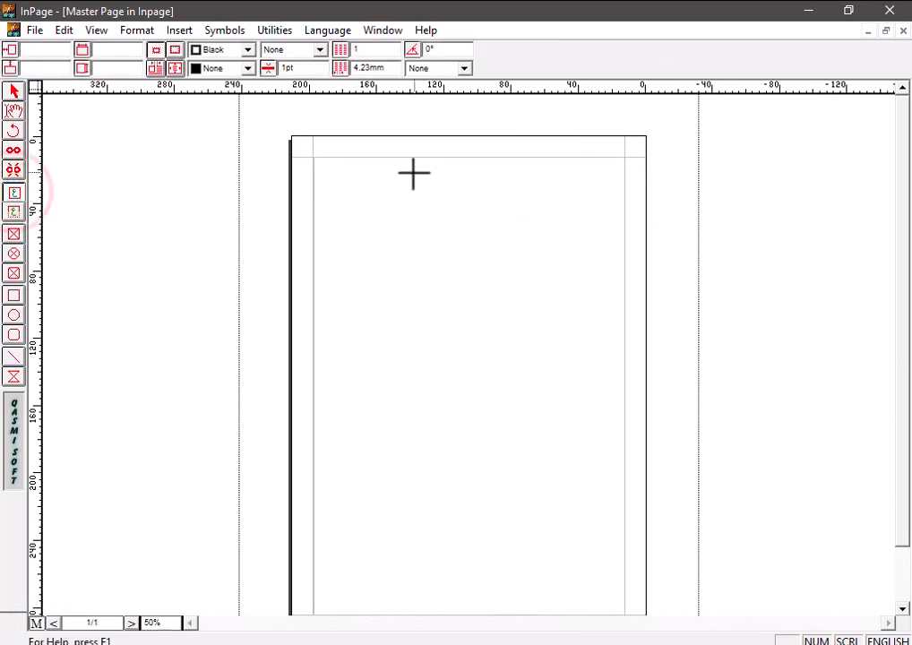
drag(387, 182, 586, 229)
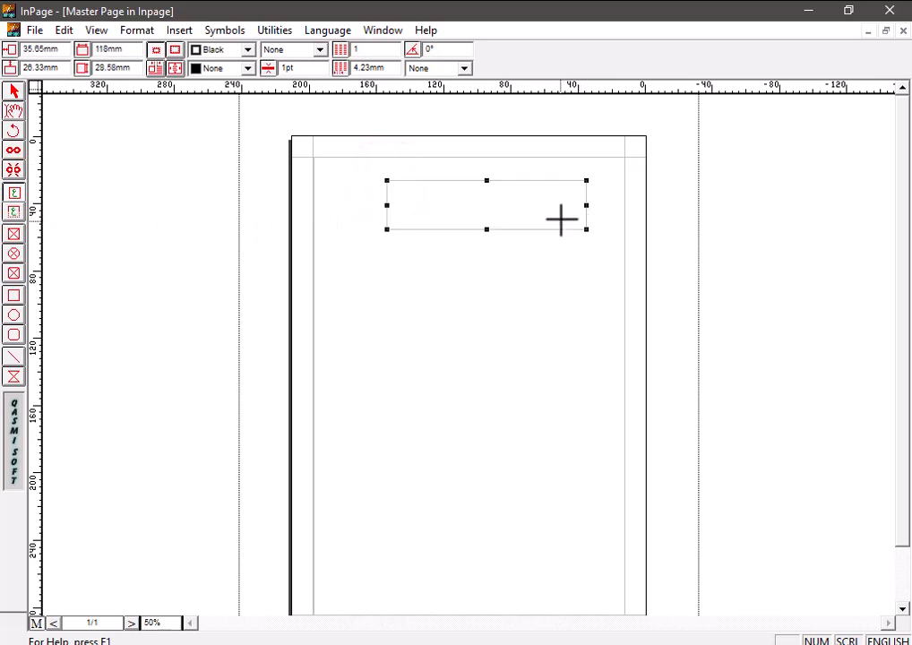
click(13, 112)
click(553, 210)
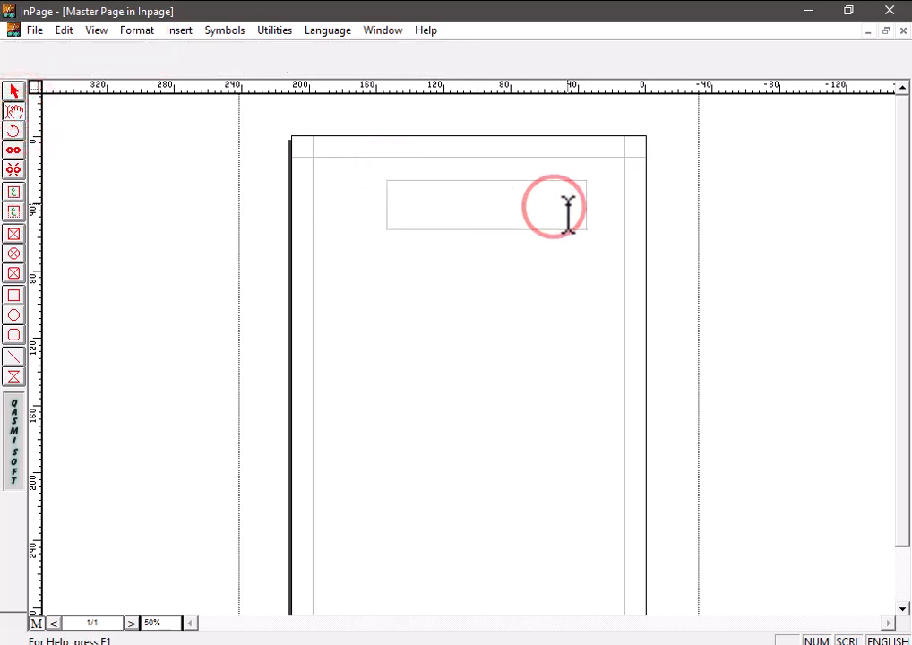
click(553, 208)
click(494, 205)
click(494, 205)
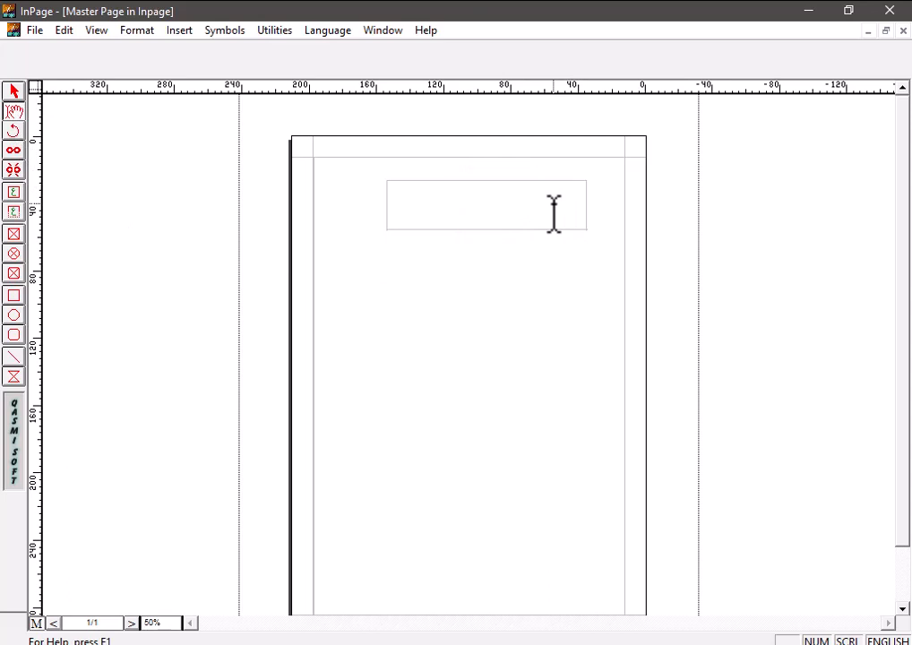
click(476, 210)
click(470, 207)
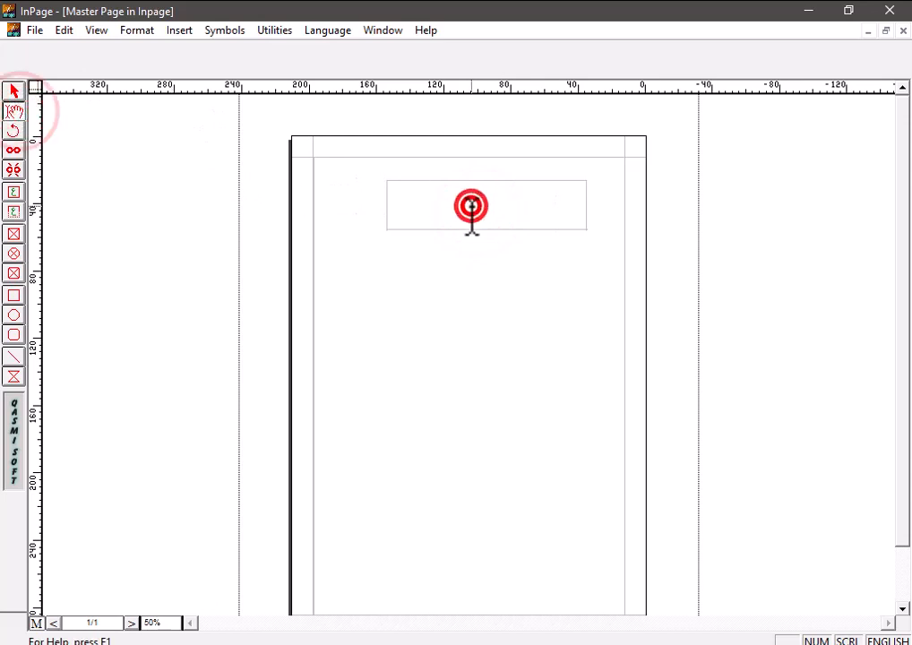
Draw a rectangular picture box about 33 mm × 29 mm beside the text box, near the page's upper left corner.
click(14, 235)
drag(326, 189, 382, 237)
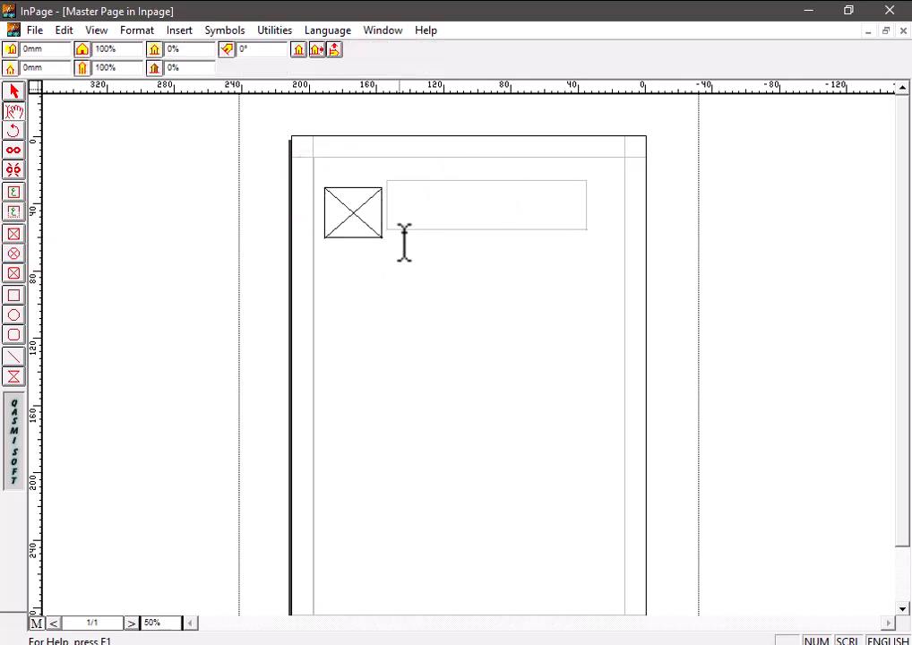
Delete the empty text box from the master page.
click(14, 91)
drag(520, 227, 563, 283)
key(Delete)
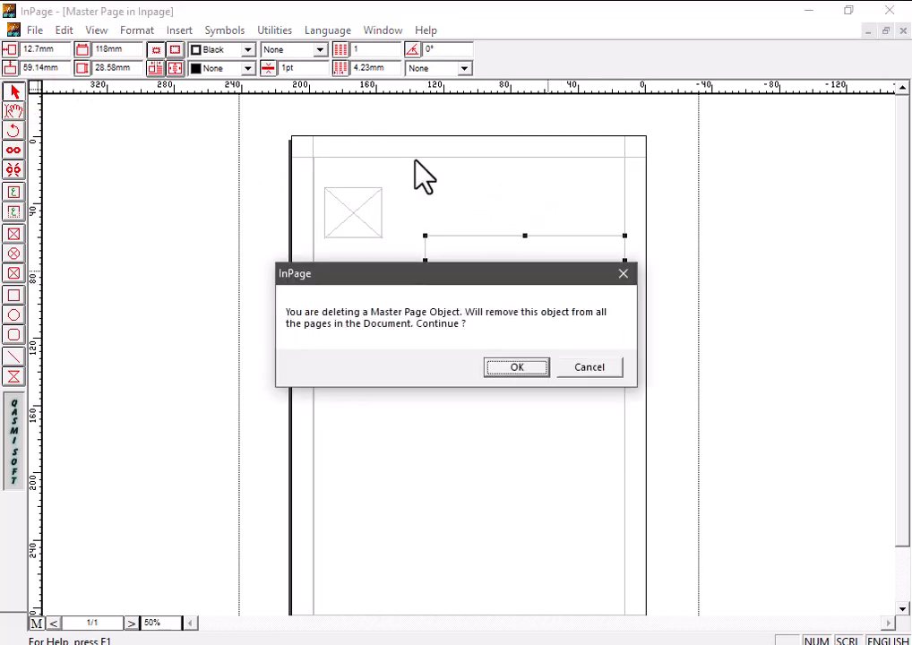
click(522, 363)
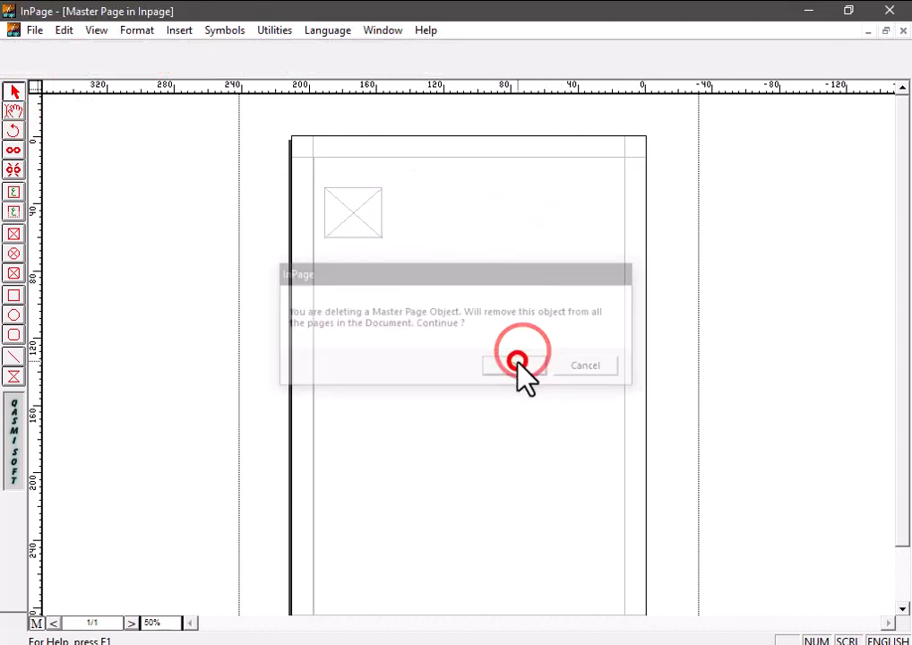
Import the "blue" picture from the InPage 2009 folder into the picture box and shift it slightly within its frame.
click(362, 204)
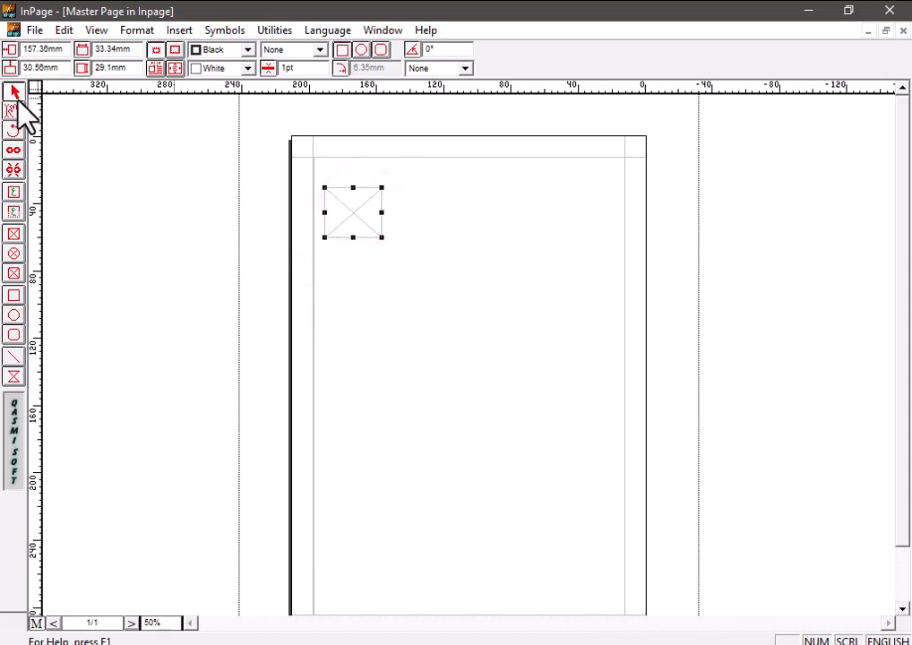
click(13, 110)
double_click(350, 215)
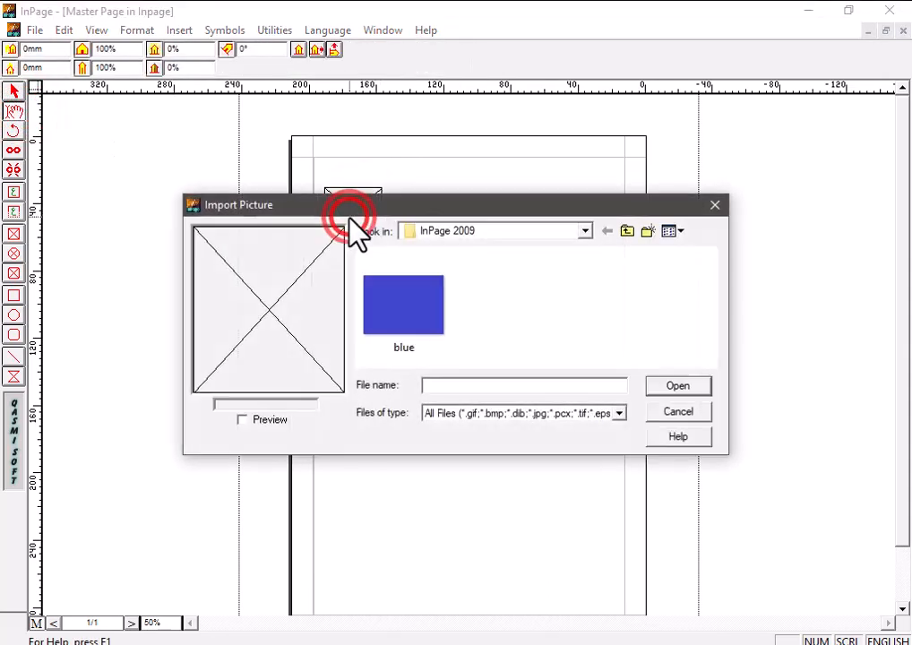
double_click(399, 327)
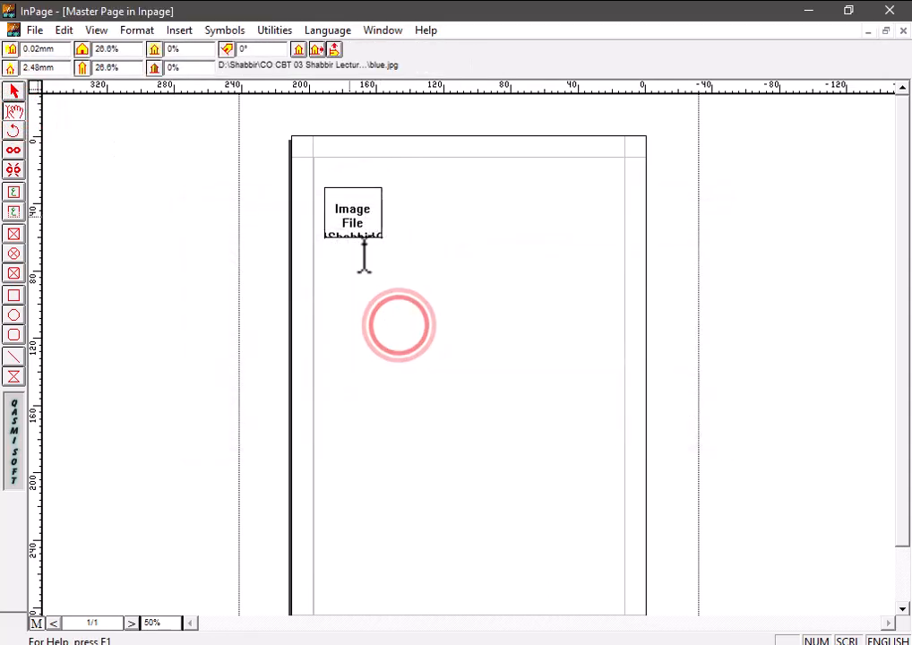
drag(350, 211, 351, 206)
click(418, 229)
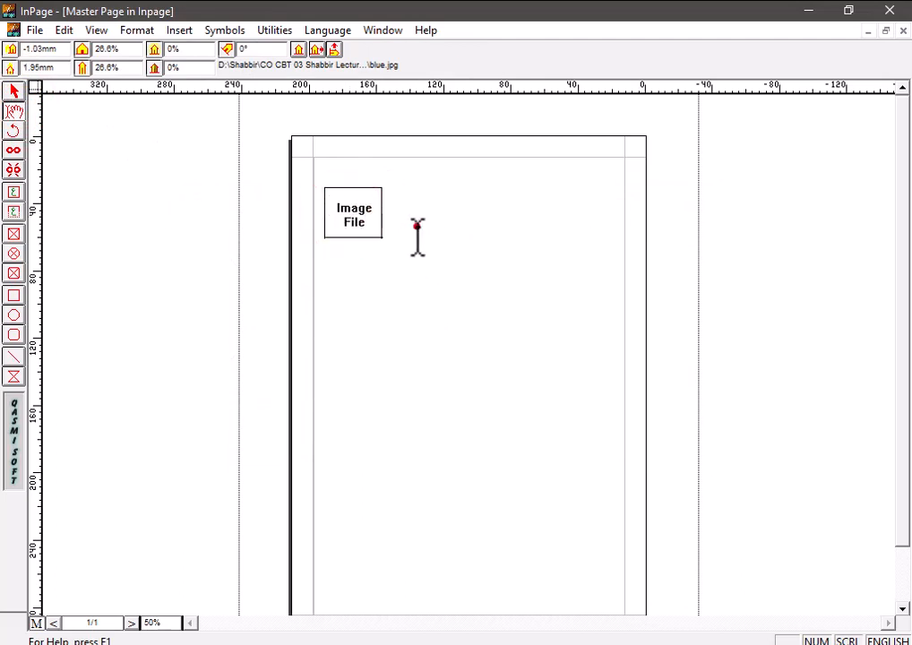
Add a title text box about 124 mm wide beside the picture and enter the Urdu text "لائف سکلز کورس وی ٹی آئی بصیرہ".
click(14, 211)
drag(394, 188, 602, 246)
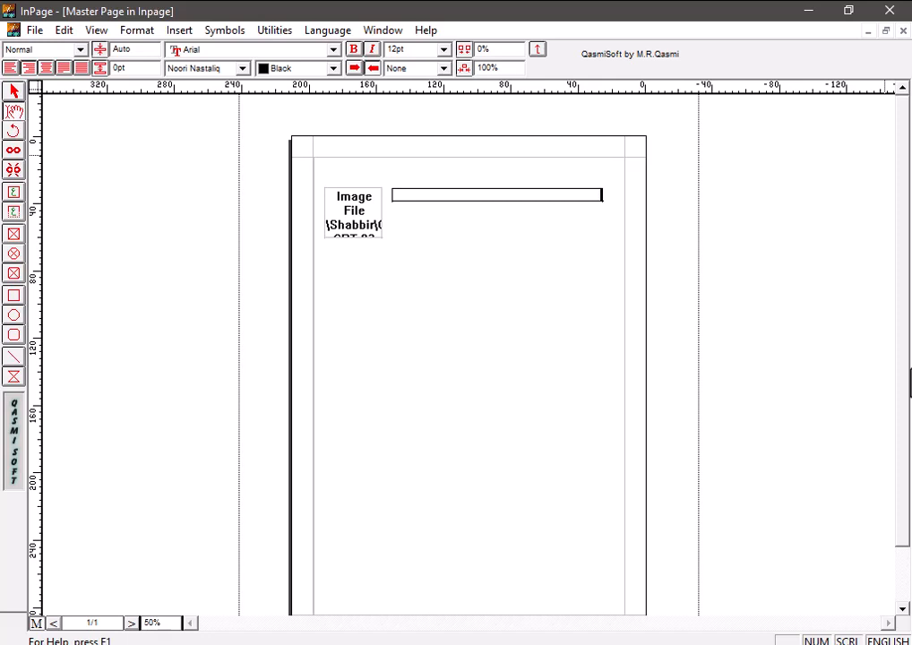
key(F6)
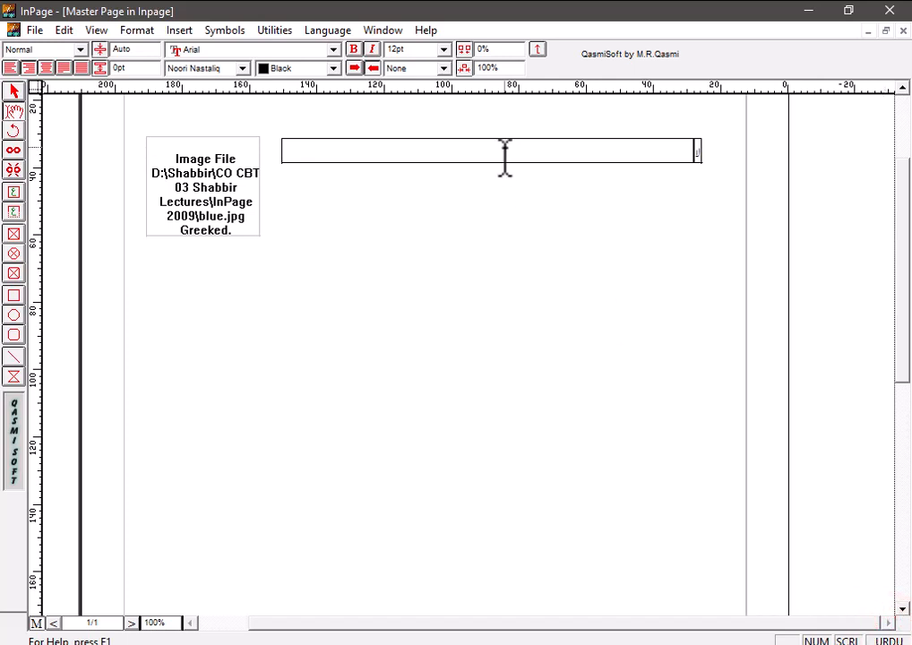
key(F6)
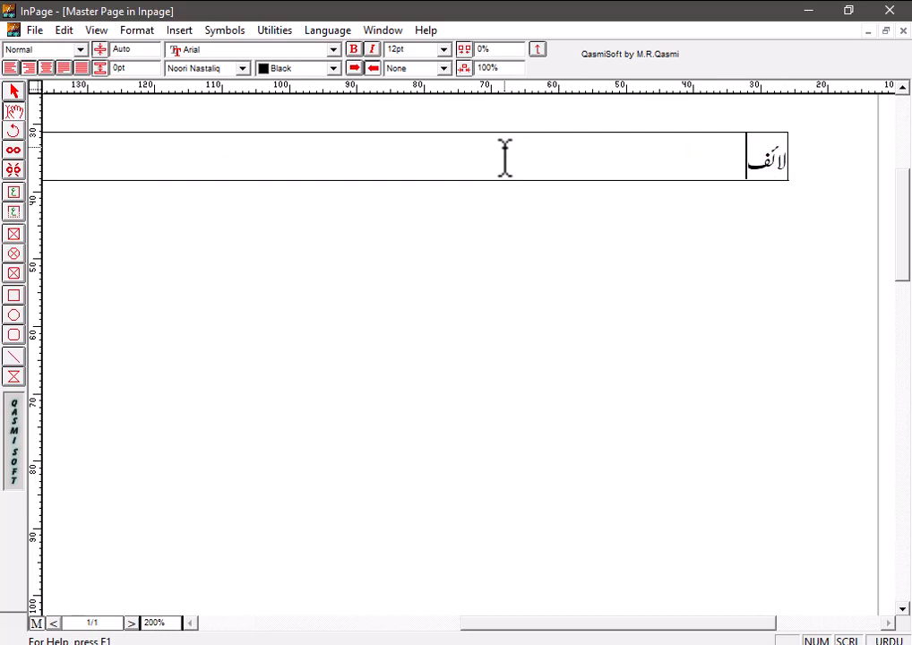
text(کلز کورس وی ٹی آئی ب)
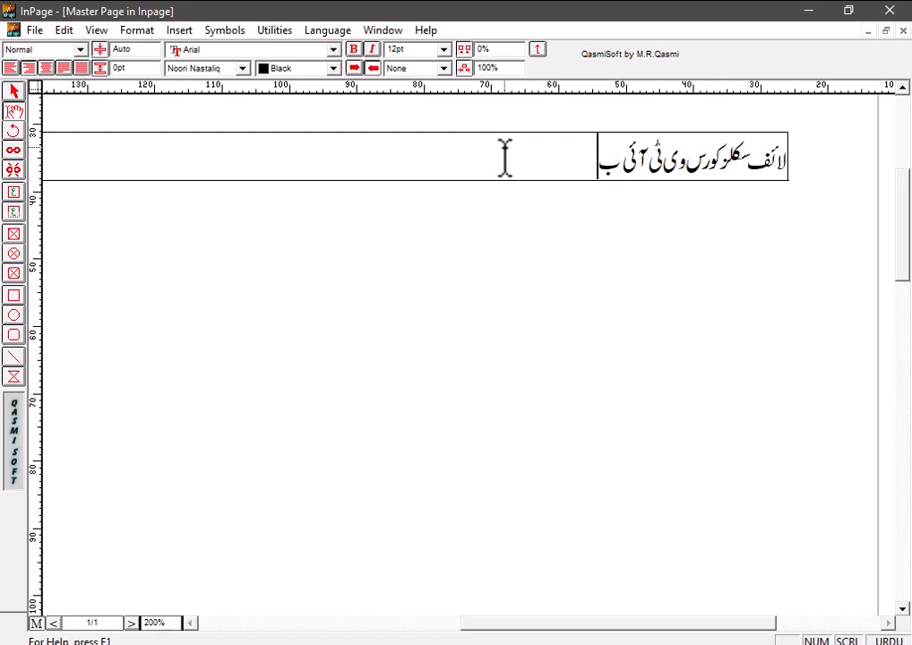
text(صیرہ)
Set the font size of the whole Urdu title to 48pt.
key(F4)
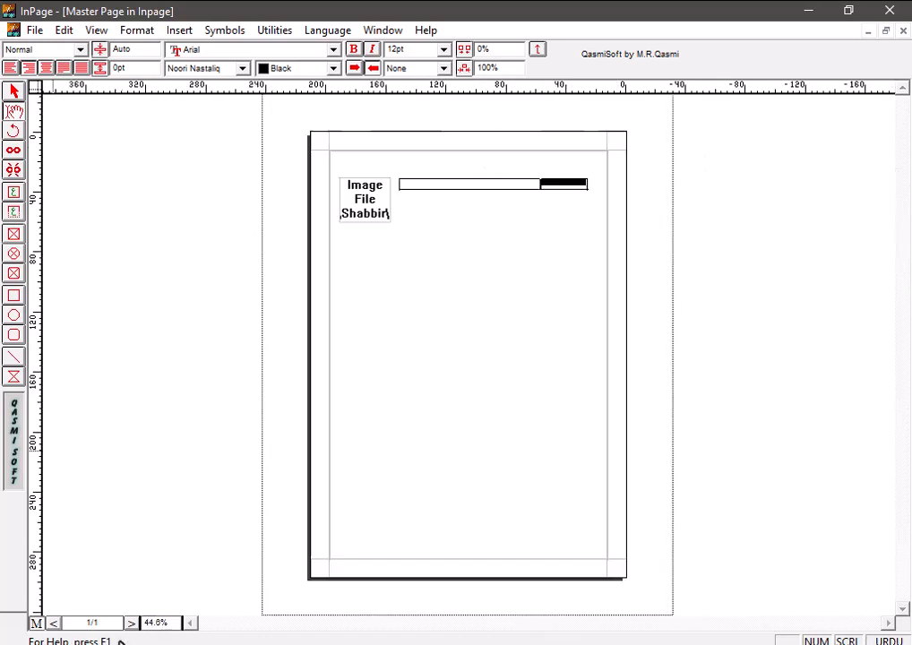
click(526, 184)
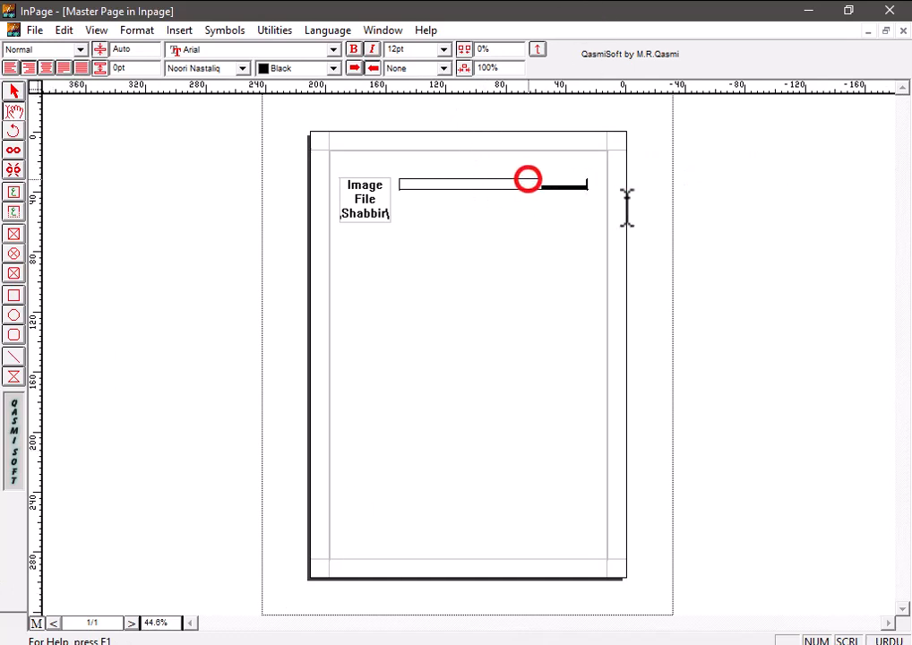
click(444, 50)
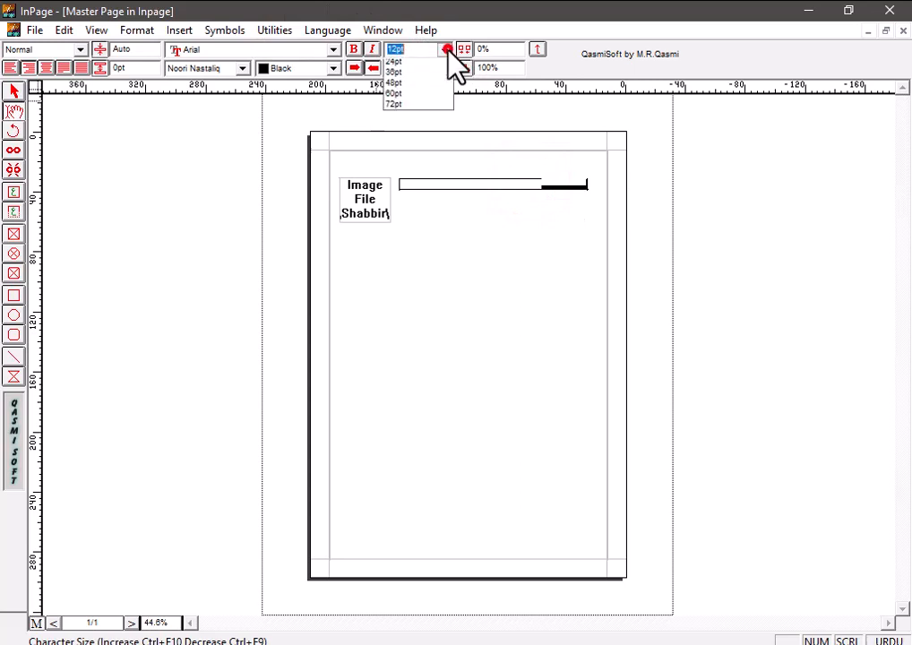
click(412, 129)
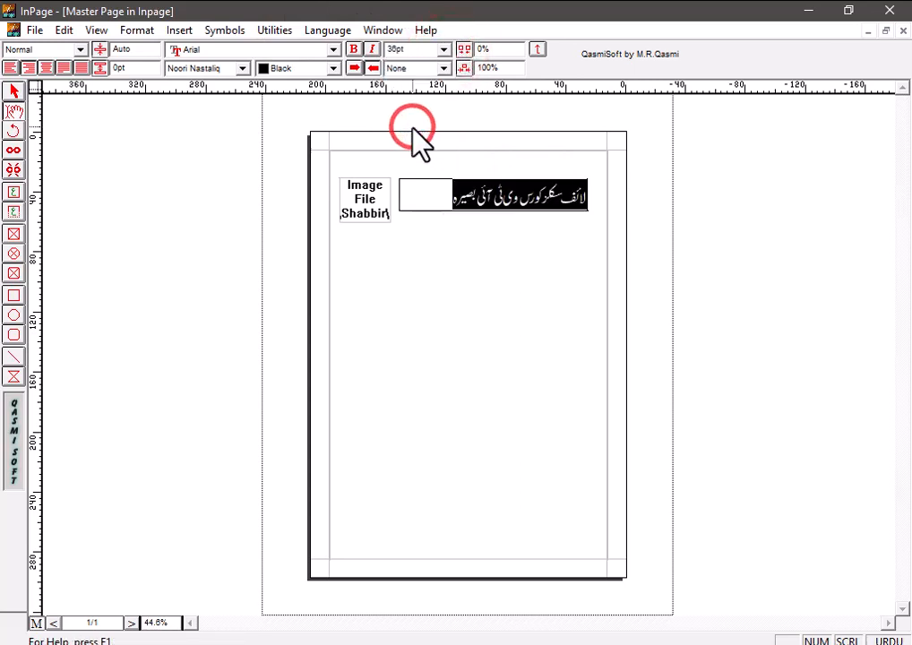
click(444, 50)
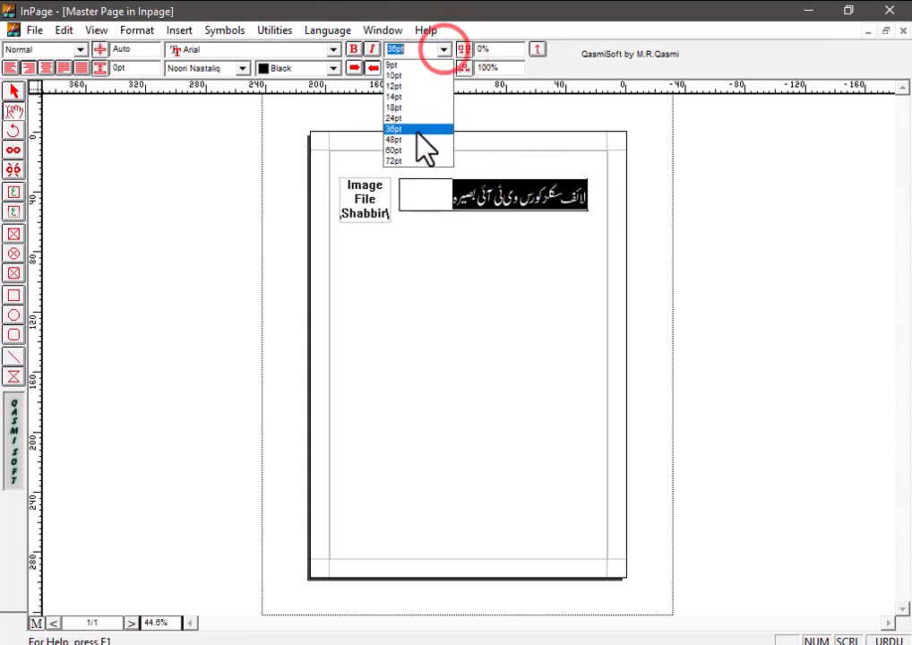
click(412, 132)
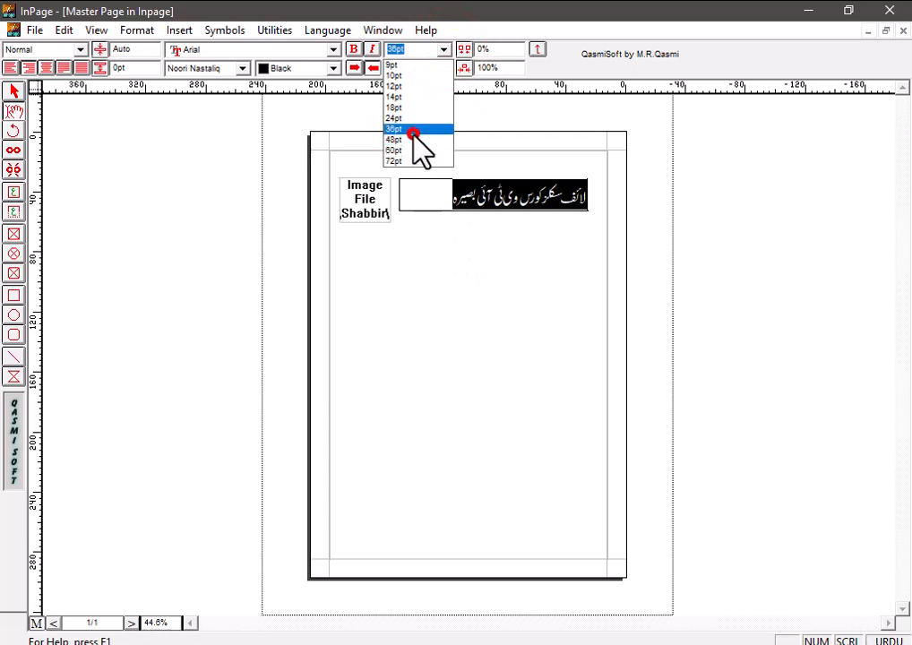
click(444, 50)
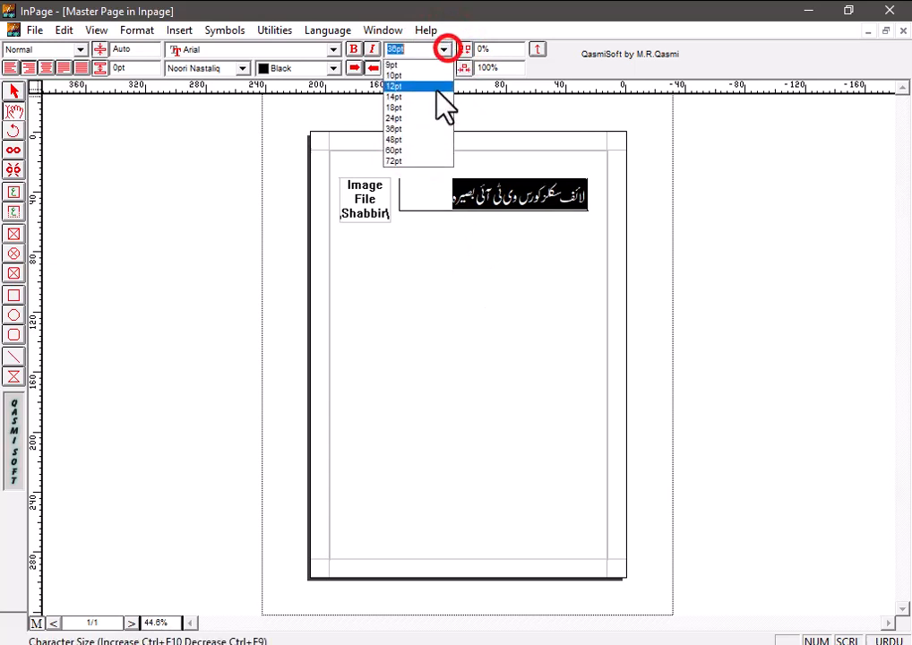
click(419, 139)
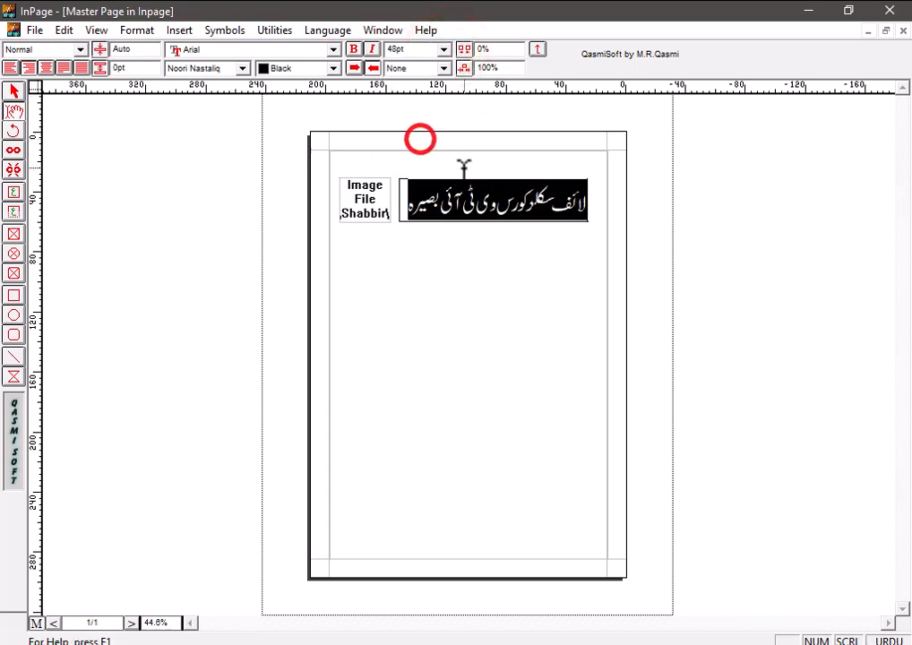
Change the Urdu title's text colour to Blue.
click(333, 68)
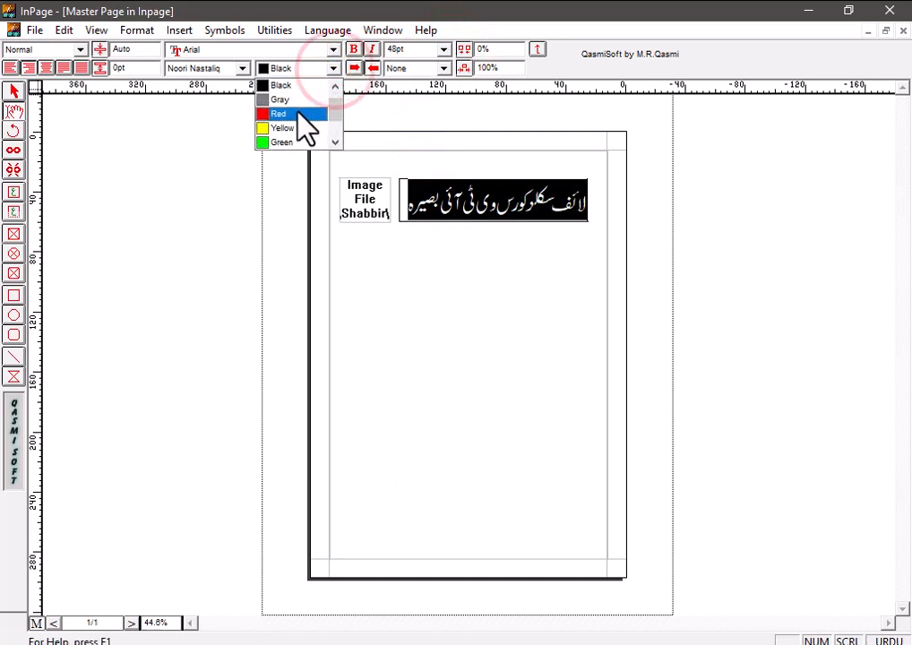
click(335, 141)
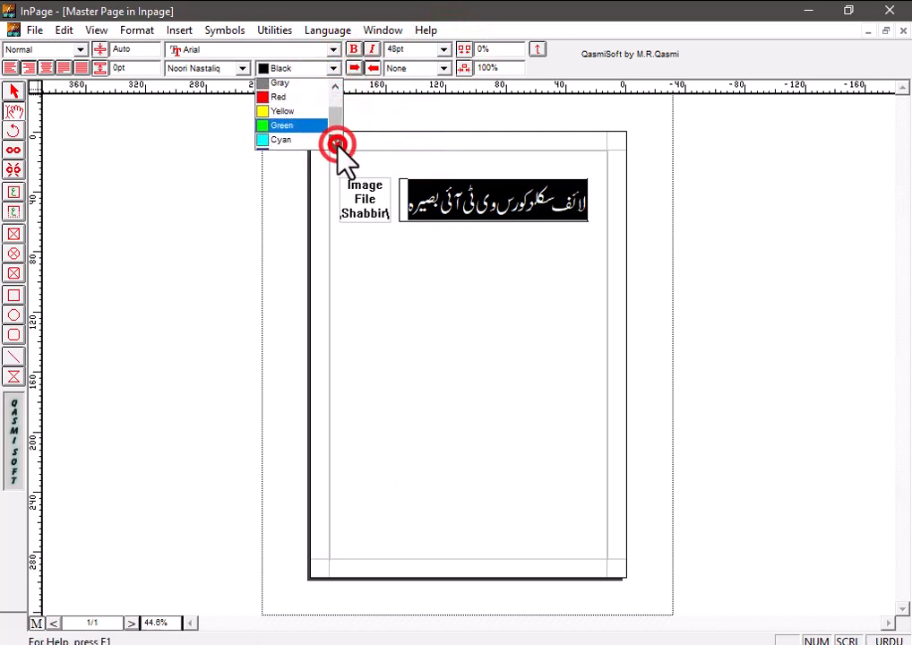
click(300, 129)
click(458, 261)
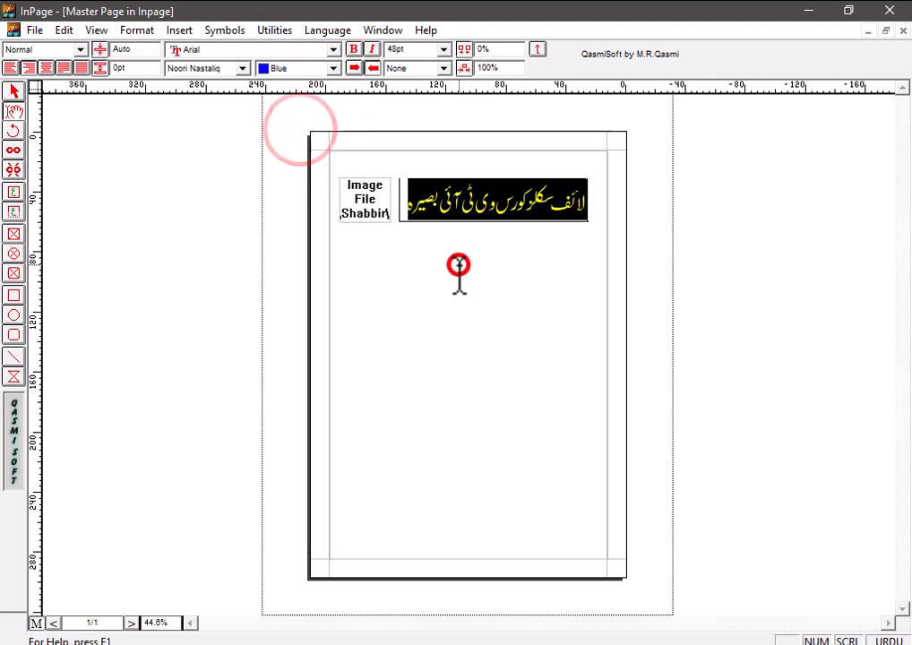
click(520, 234)
click(502, 141)
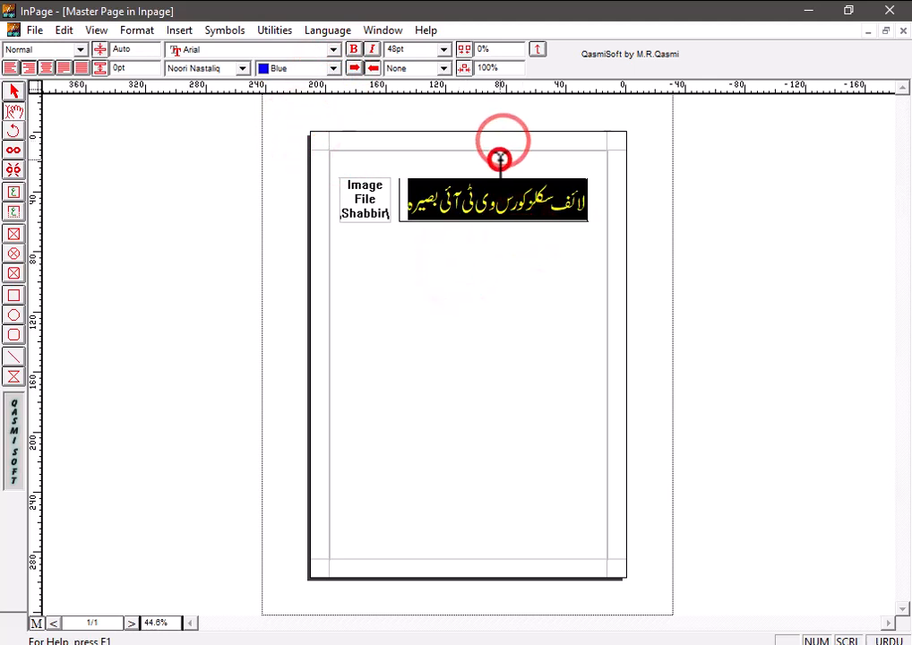
Centre-align the Urdu title within its text box and deselect the text.
click(46, 68)
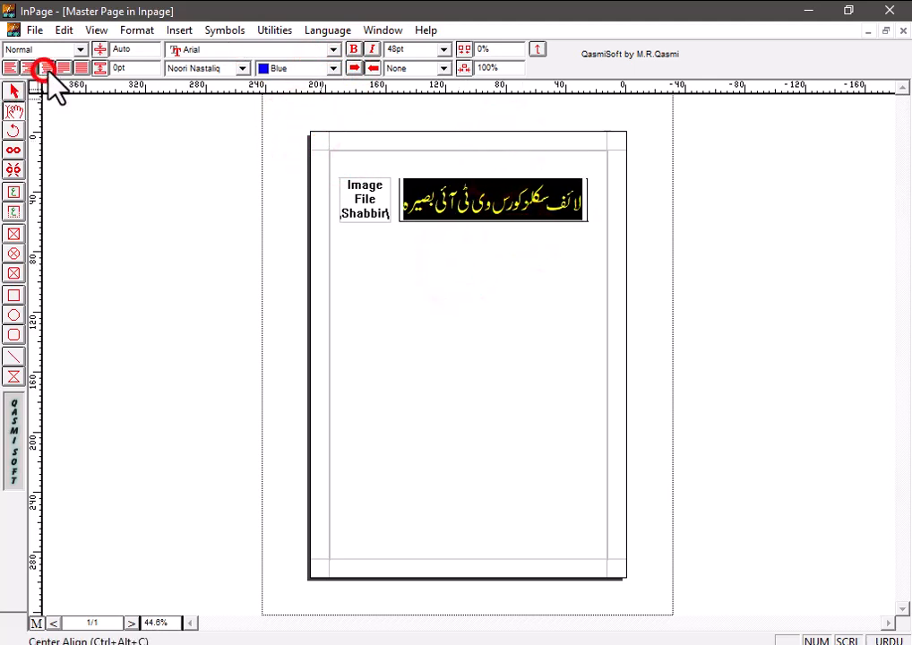
click(484, 332)
click(448, 267)
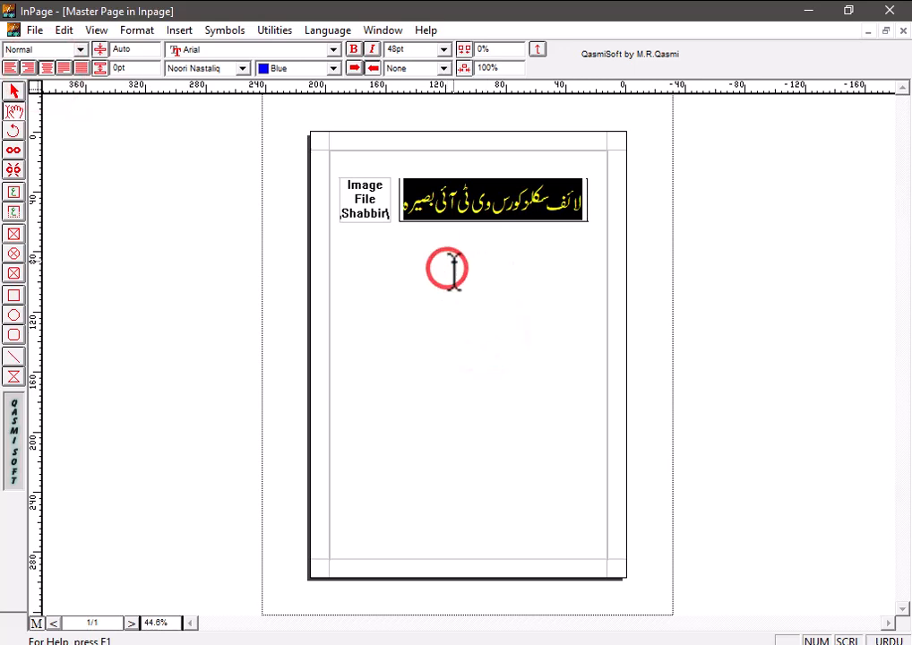
click(470, 204)
click(423, 244)
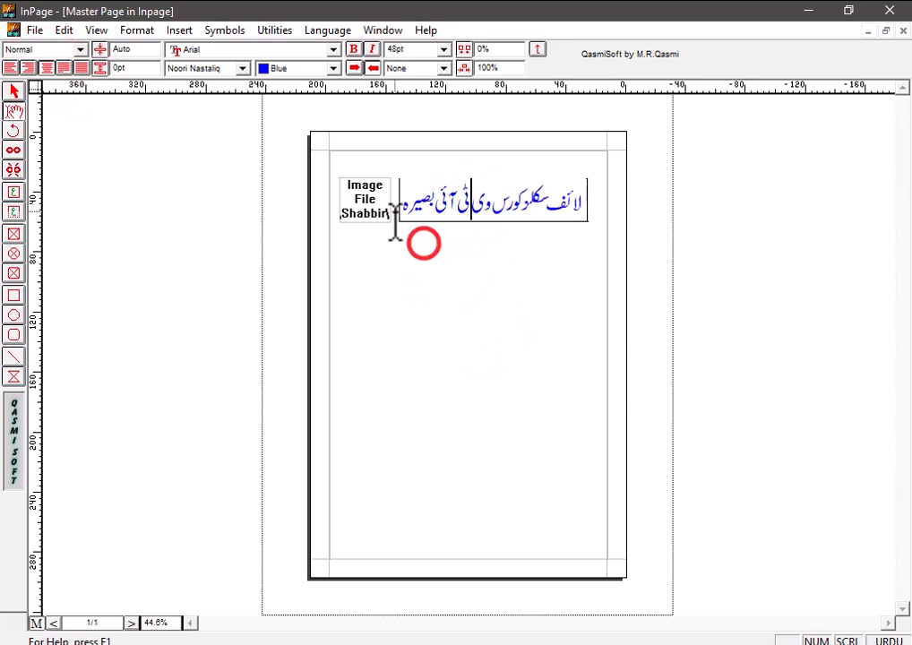
Select the Urdu title's text box as an object and set its border colour to Red.
click(387, 199)
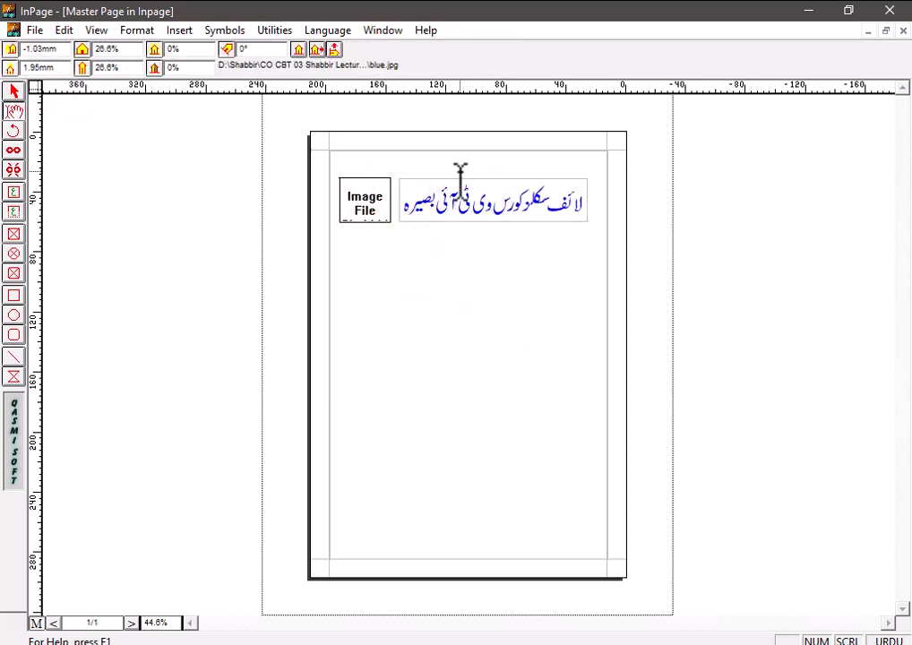
click(451, 193)
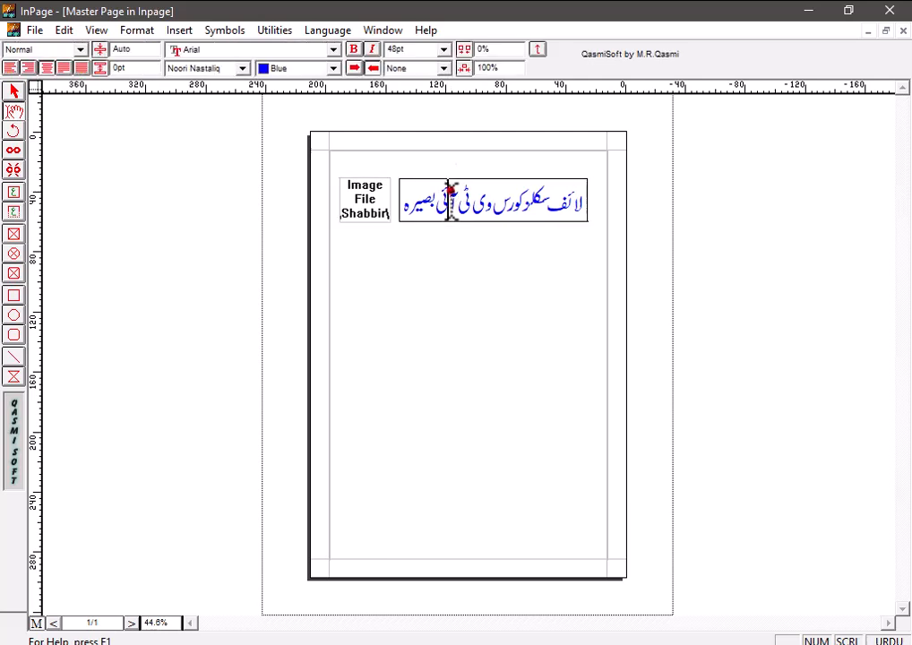
click(12, 91)
click(468, 204)
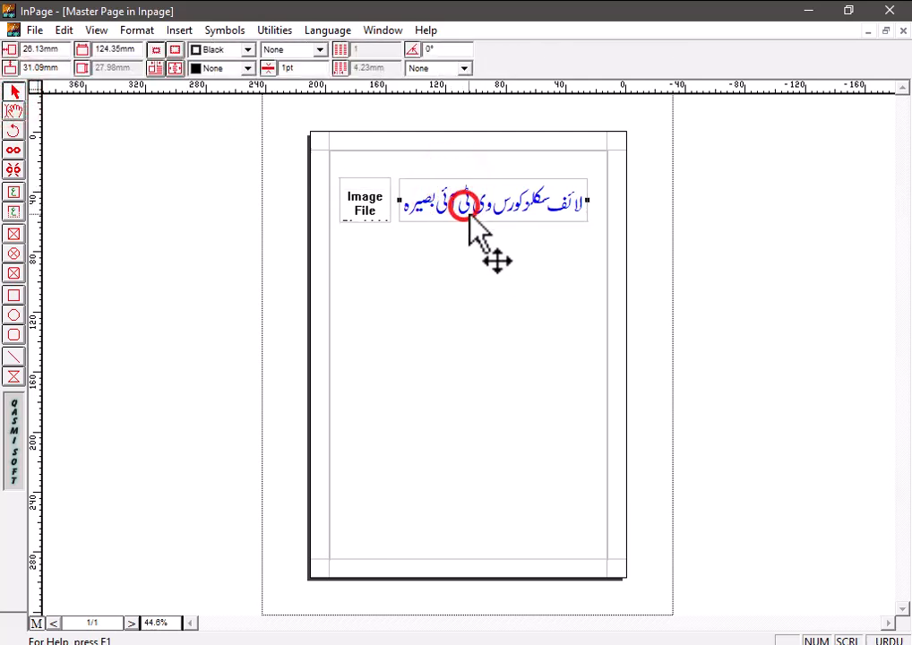
click(246, 50)
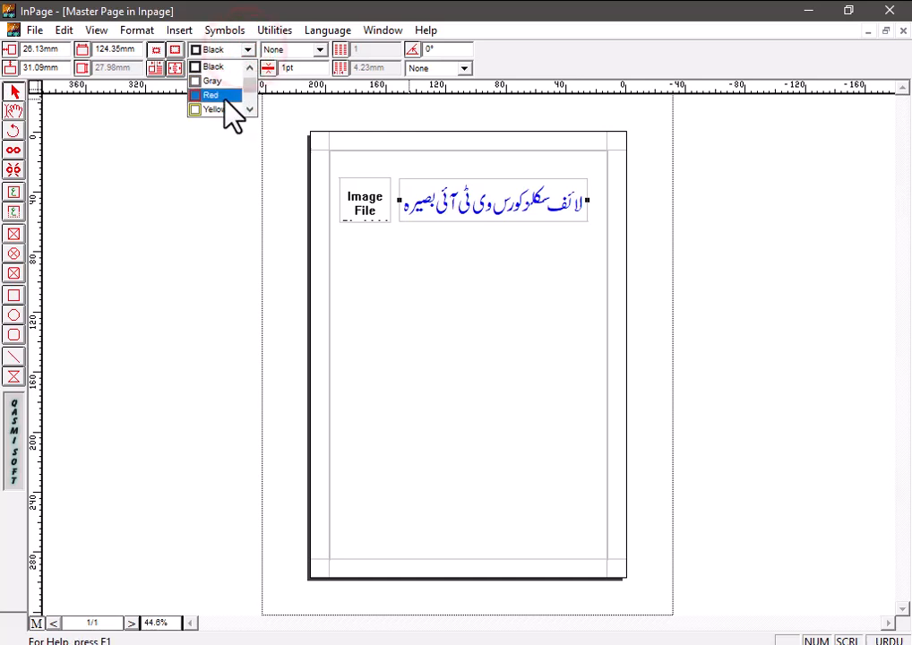
click(221, 96)
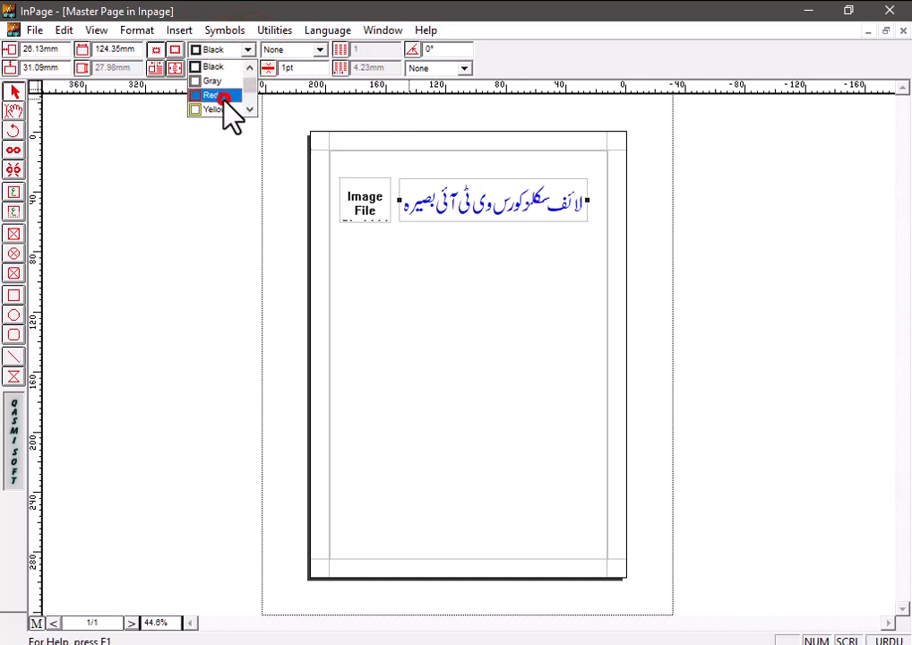
Give the title text box a dash-dot border style with a width of 5pt.
click(321, 49)
click(321, 106)
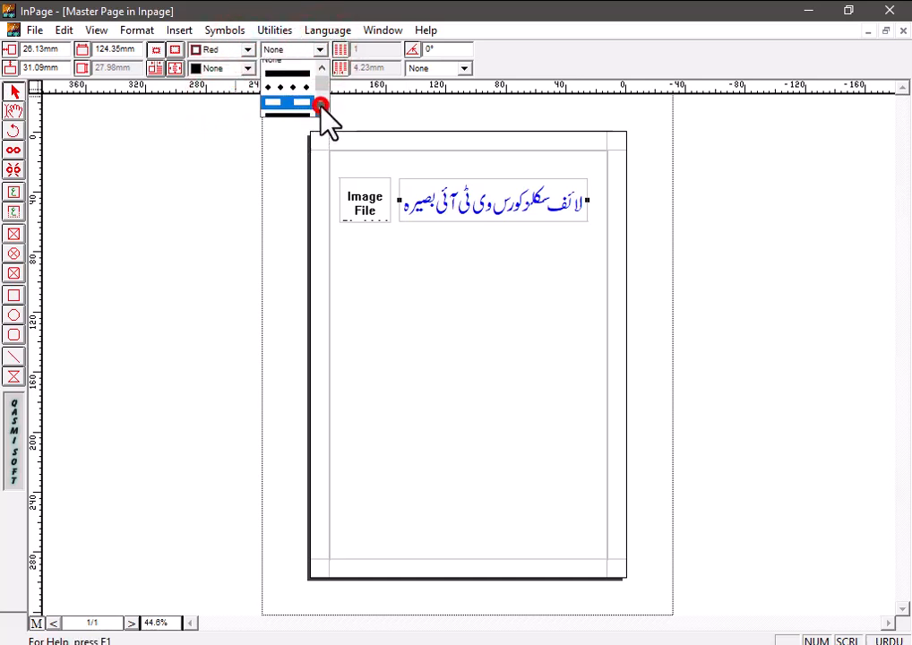
click(319, 105)
click(303, 91)
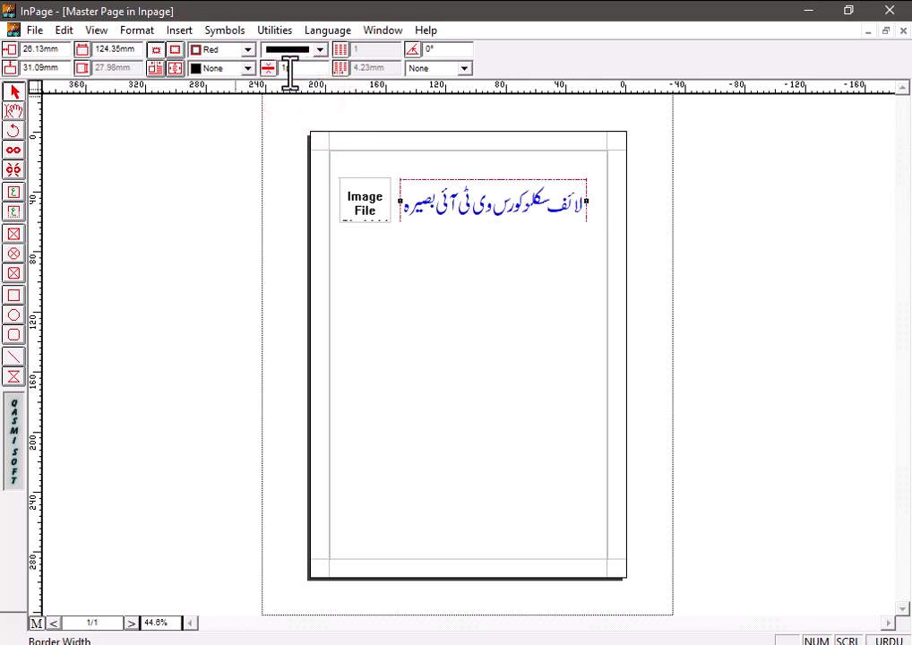
click(287, 70)
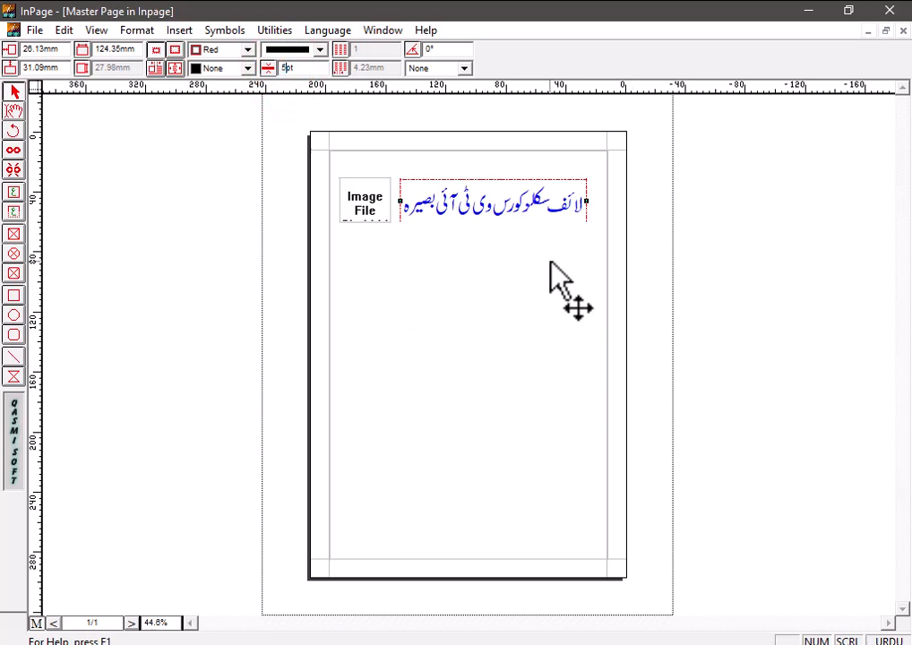
key(Return)
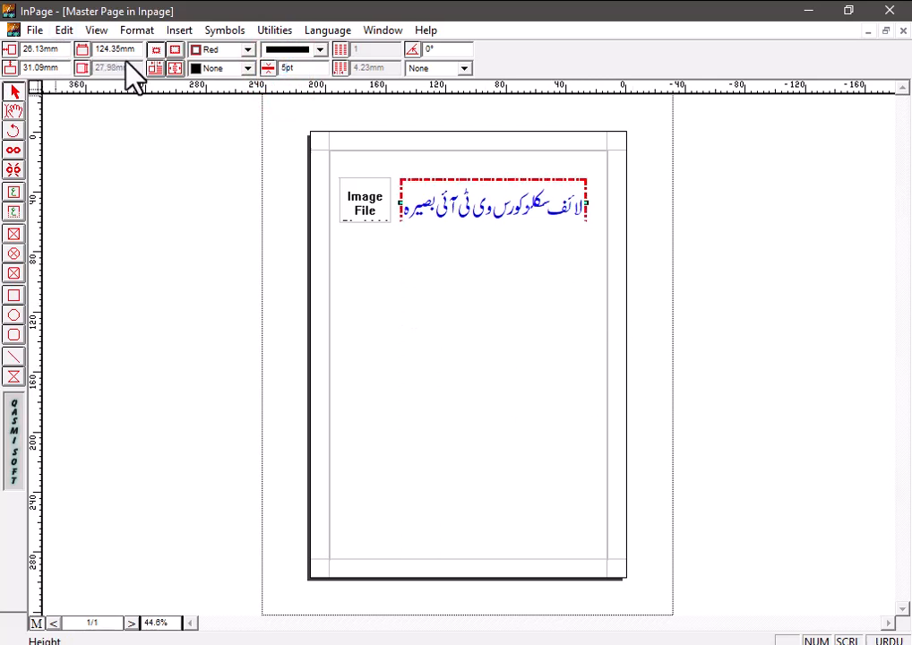
Move the page's main text frame up to about 2 mm below the page's top edge.
click(481, 210)
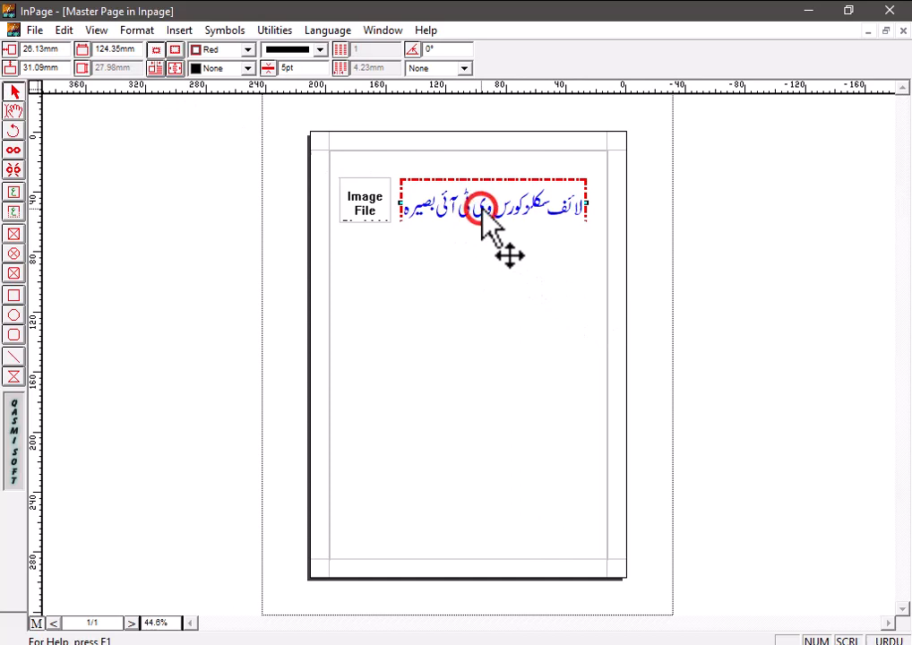
drag(453, 178, 459, 162)
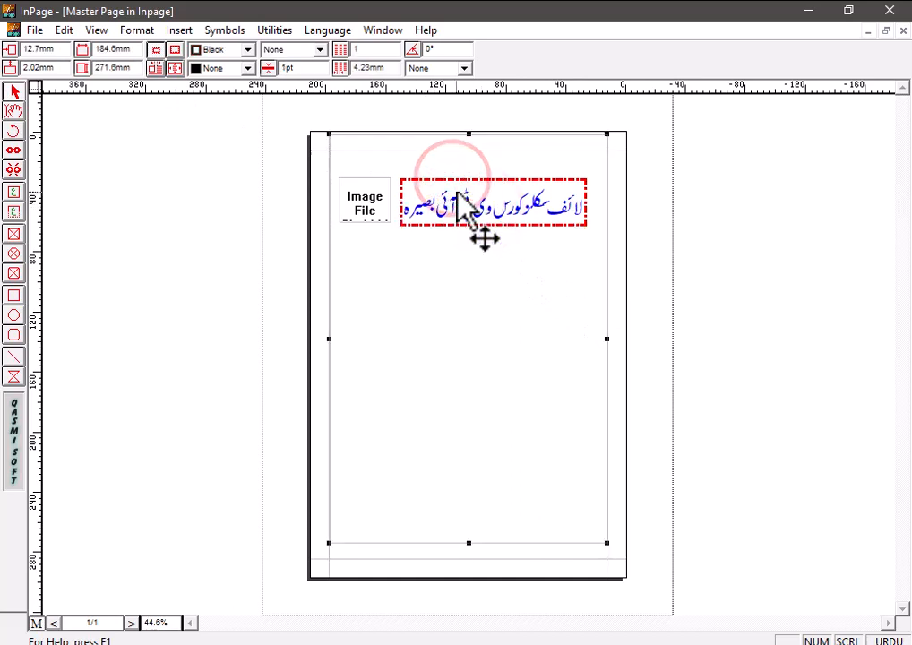
click(474, 267)
click(382, 250)
Set the border colour of the picture box beside the title to Cyan.
click(338, 203)
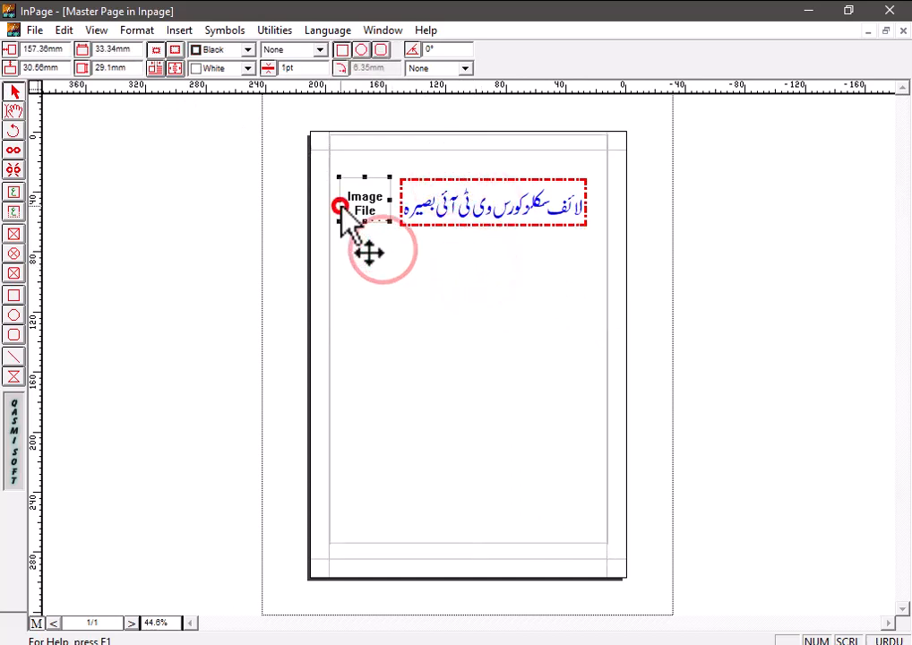
click(211, 48)
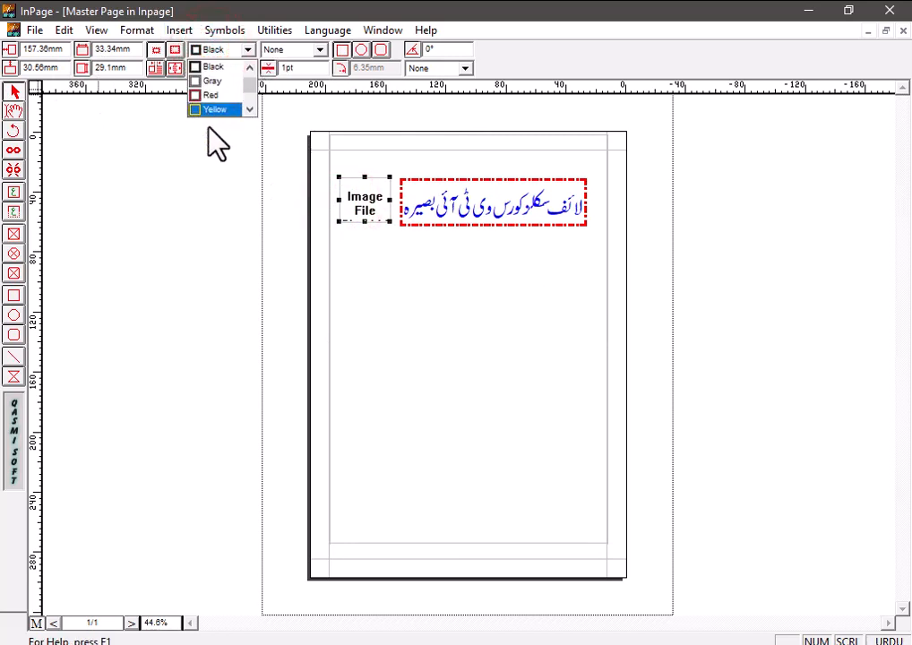
scroll(233, 97, down, 2)
click(209, 85)
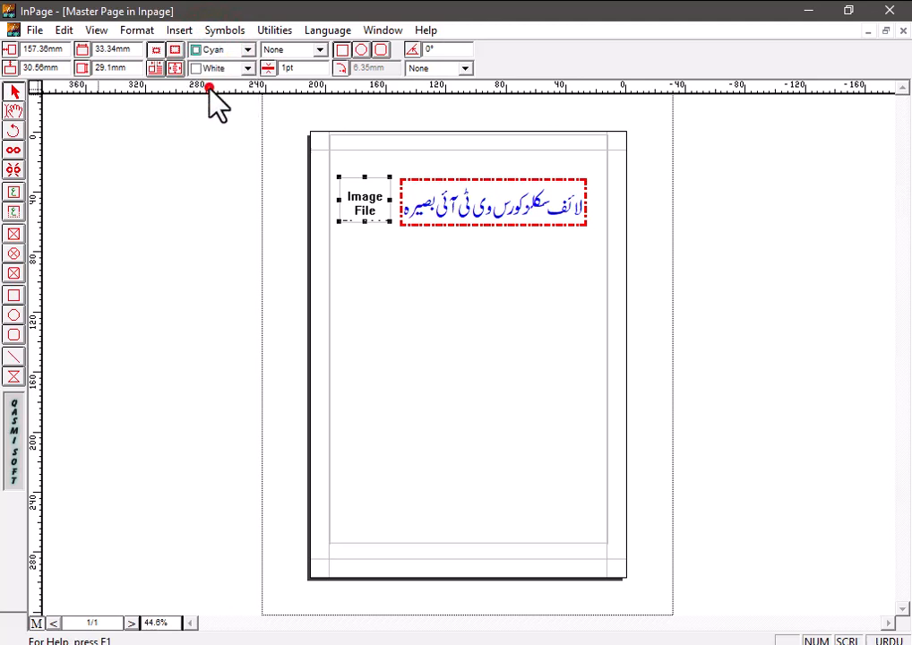
Set the picture box's fill colour to Blue.
click(221, 68)
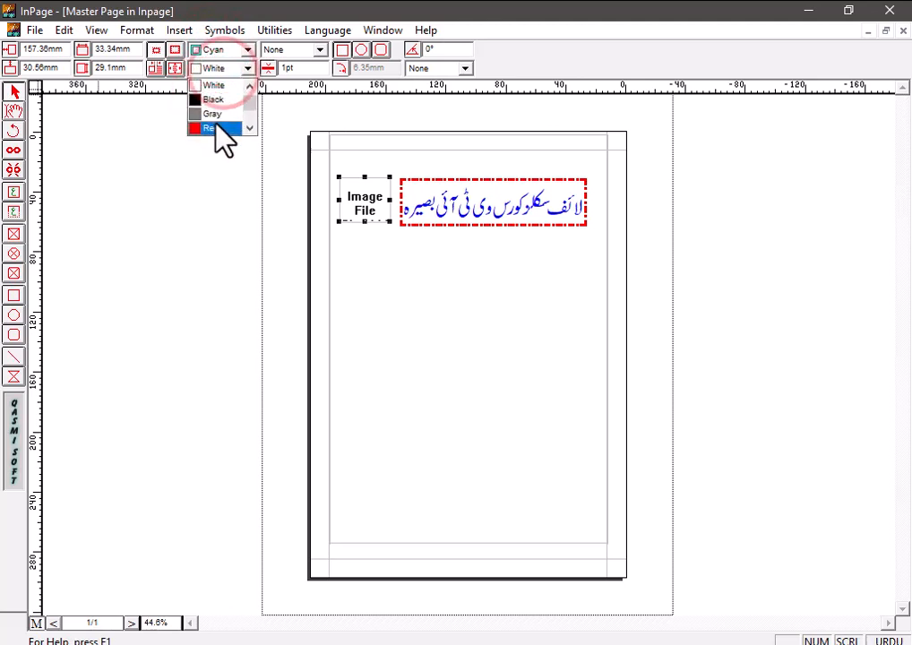
scroll(229, 126, down, 2)
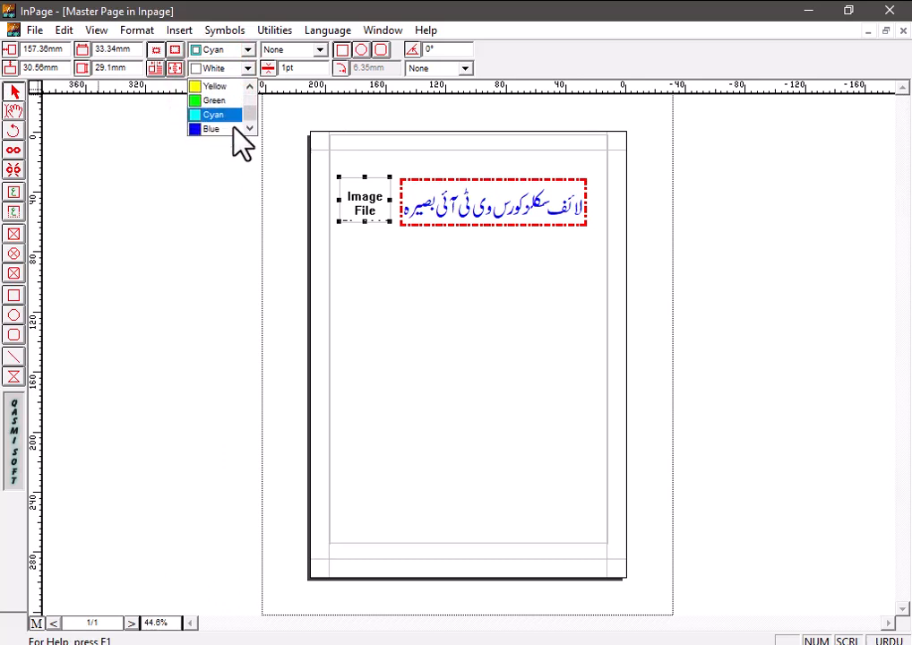
scroll(234, 127, down, 1)
click(224, 112)
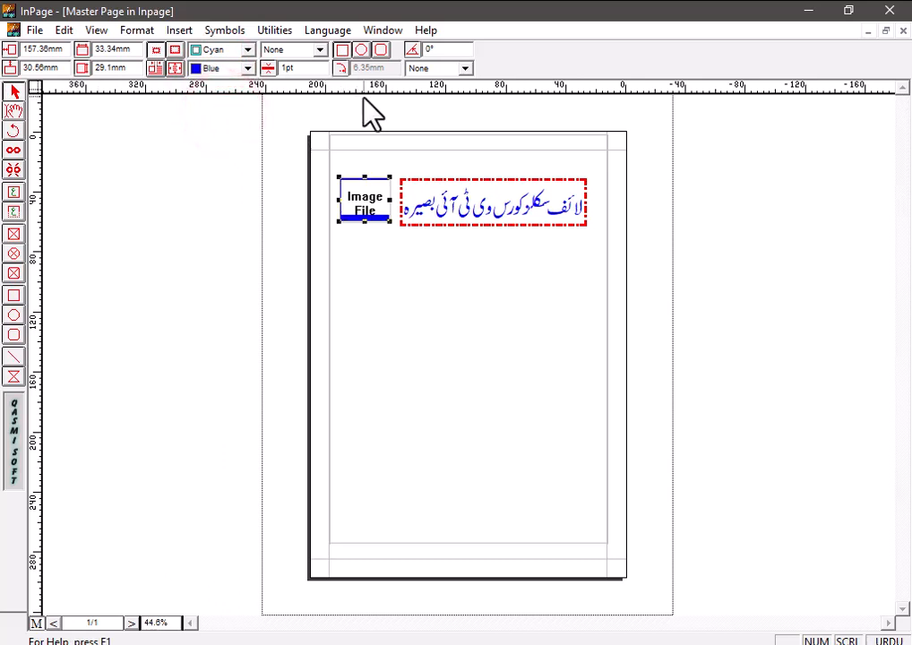
Give the picture box a solid border 3pt wide and deselect it.
click(287, 68)
click(269, 52)
click(269, 83)
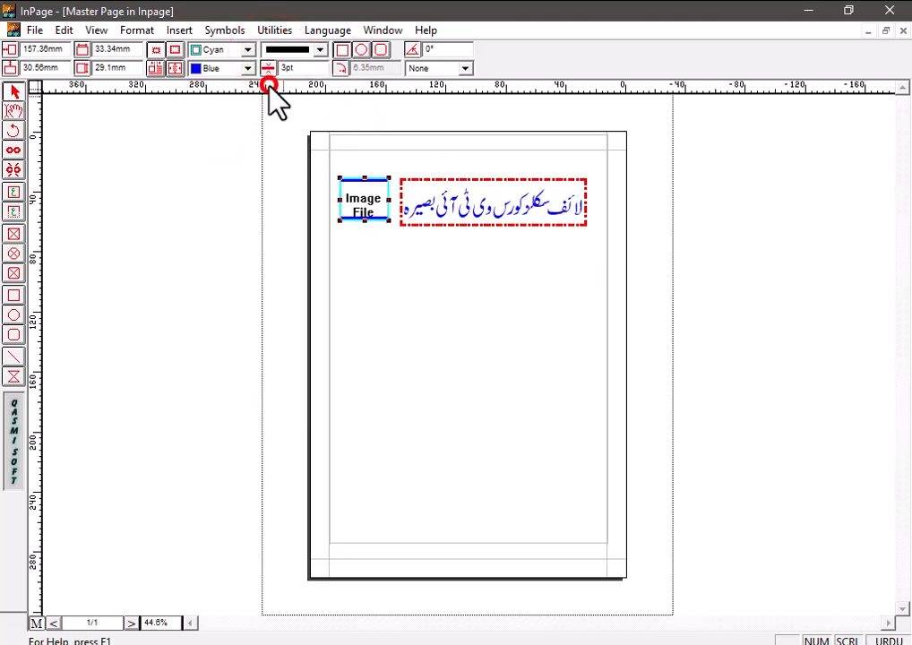
click(407, 307)
click(465, 284)
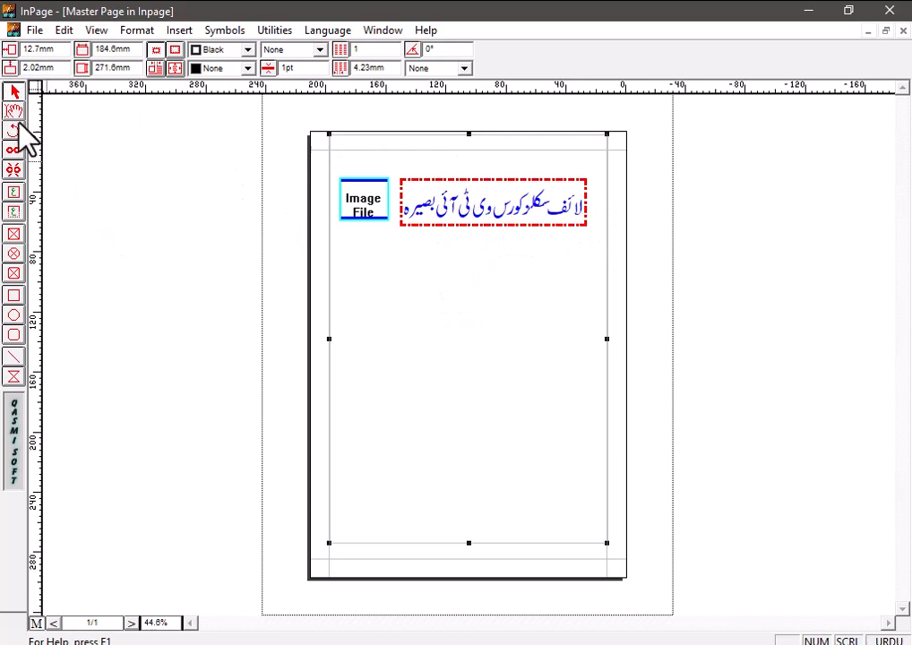
Draw a text box about 18 mm wide in the lower-left corner of the main text frame and insert a page number in it.
click(12, 211)
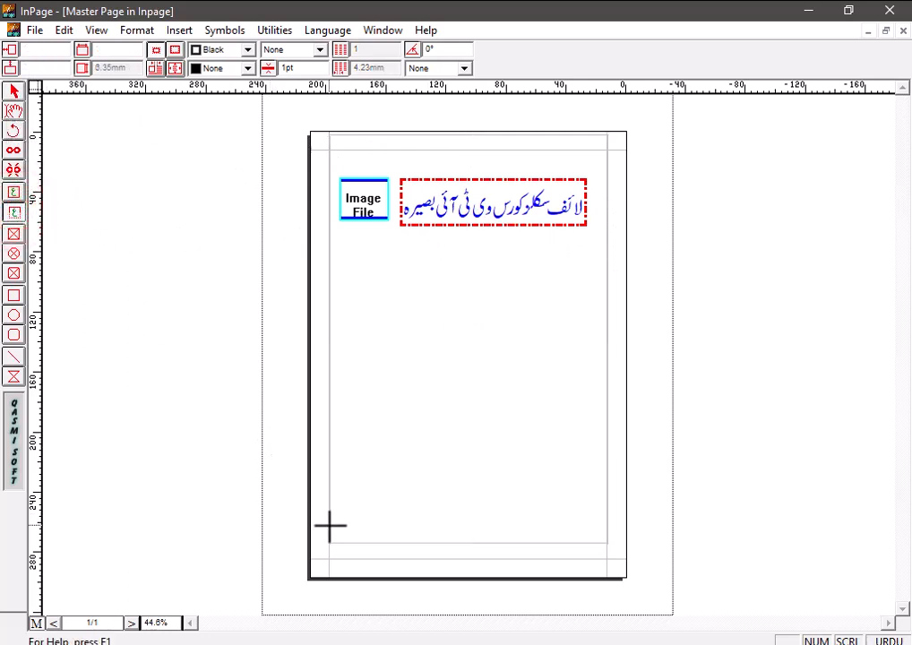
drag(345, 530, 360, 545)
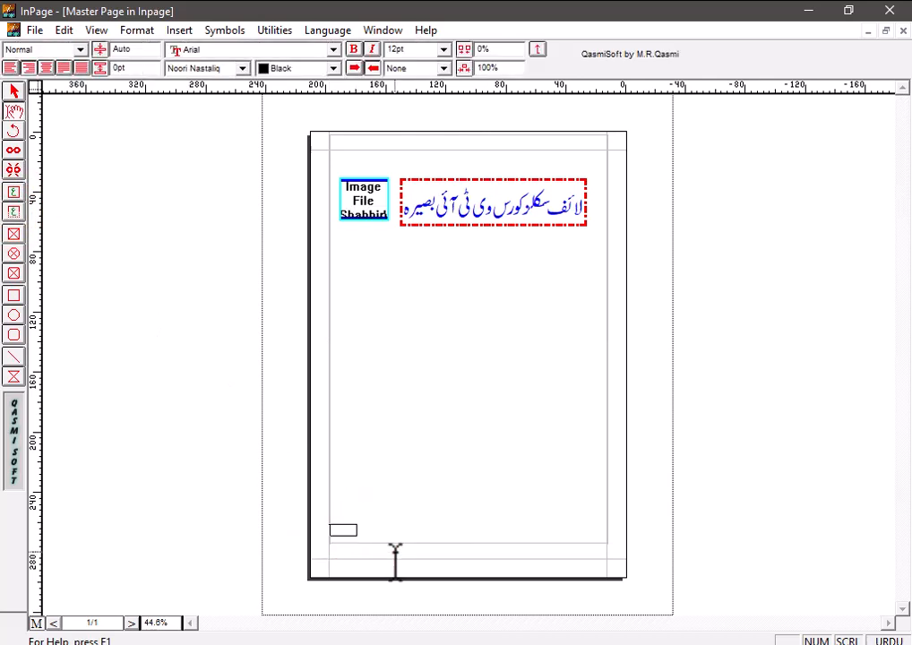
click(177, 30)
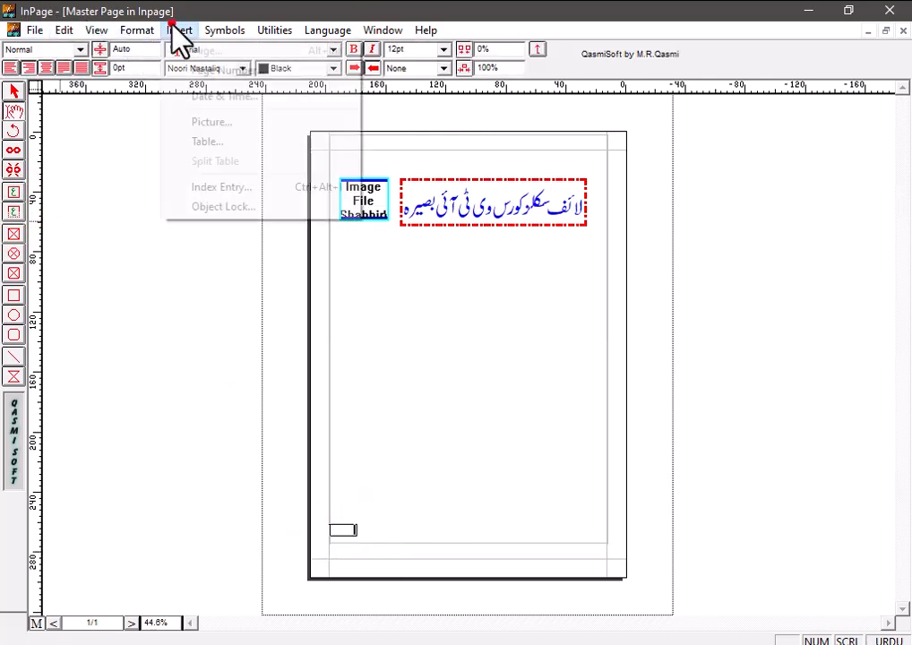
click(237, 70)
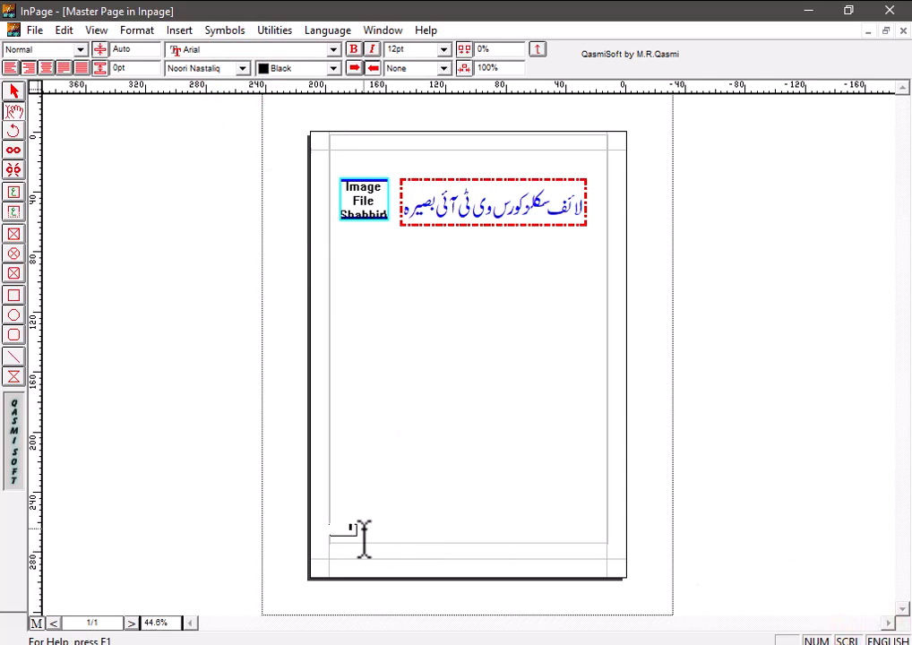
key(F6)
key(F7)
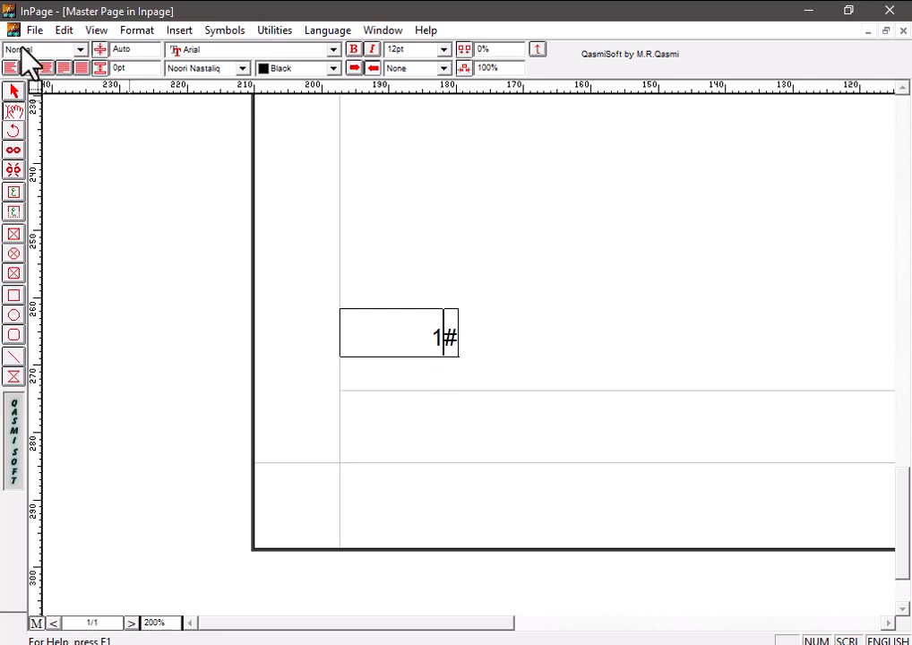
click(14, 91)
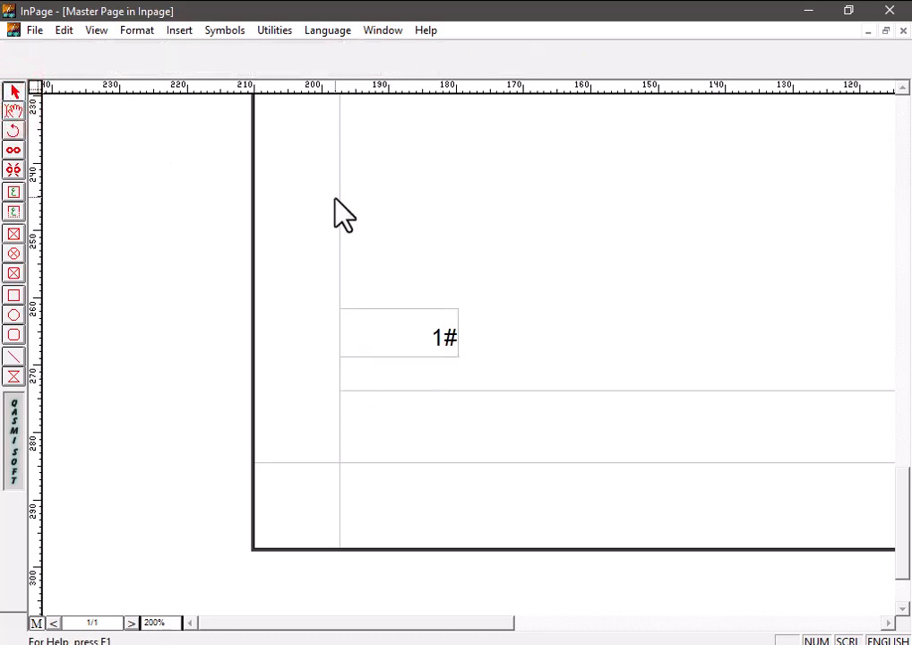
key(ctrl+0)
Apply the decorative diamond-and-dot border style to the main text frame.
click(448, 271)
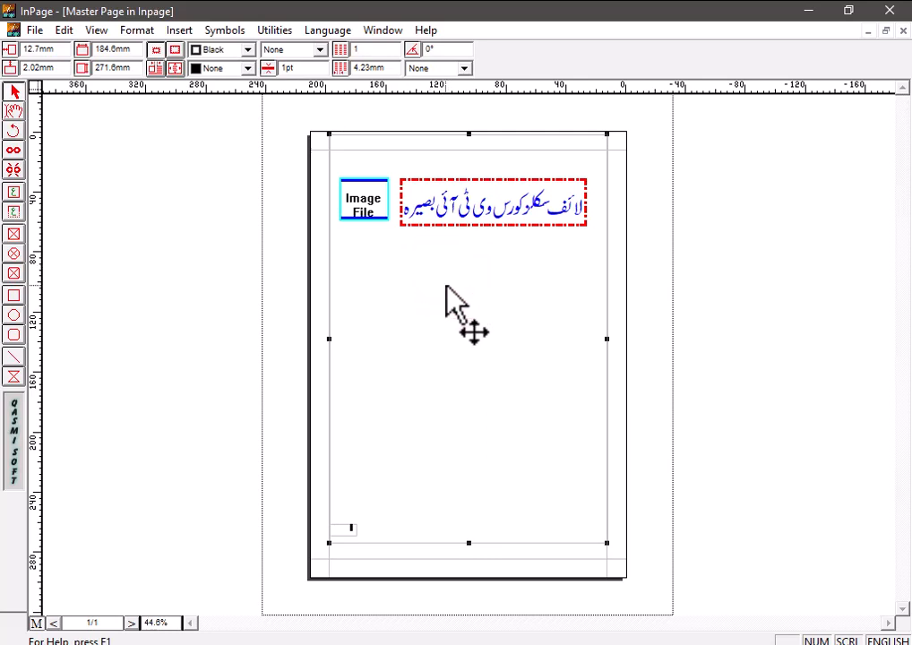
click(249, 49)
click(248, 51)
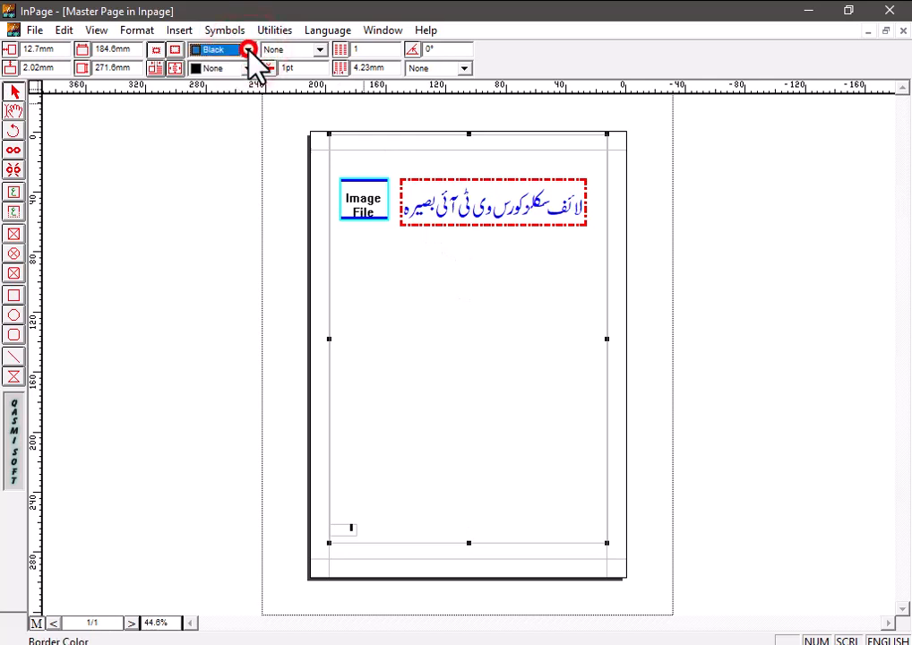
click(320, 49)
scroll(305, 103, down, 2)
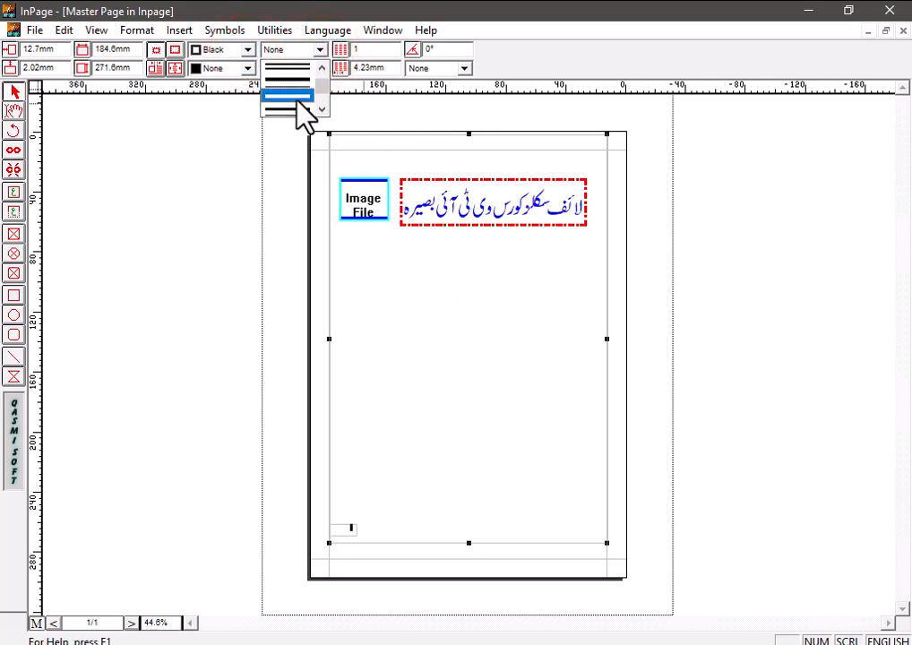
scroll(305, 116, down, 2)
click(299, 109)
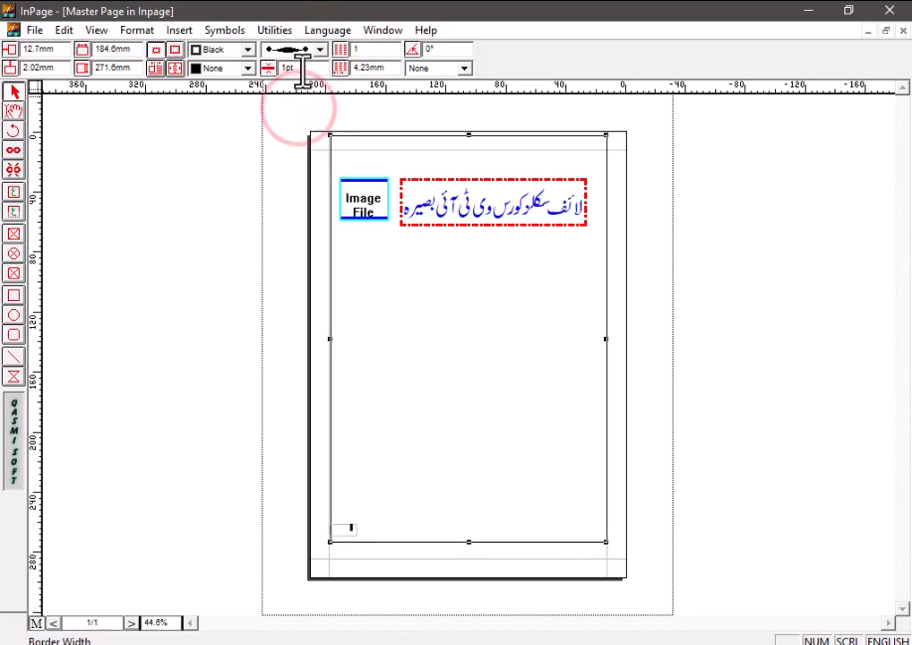
Set the main text frame's border width to 5pt.
double_click(285, 67)
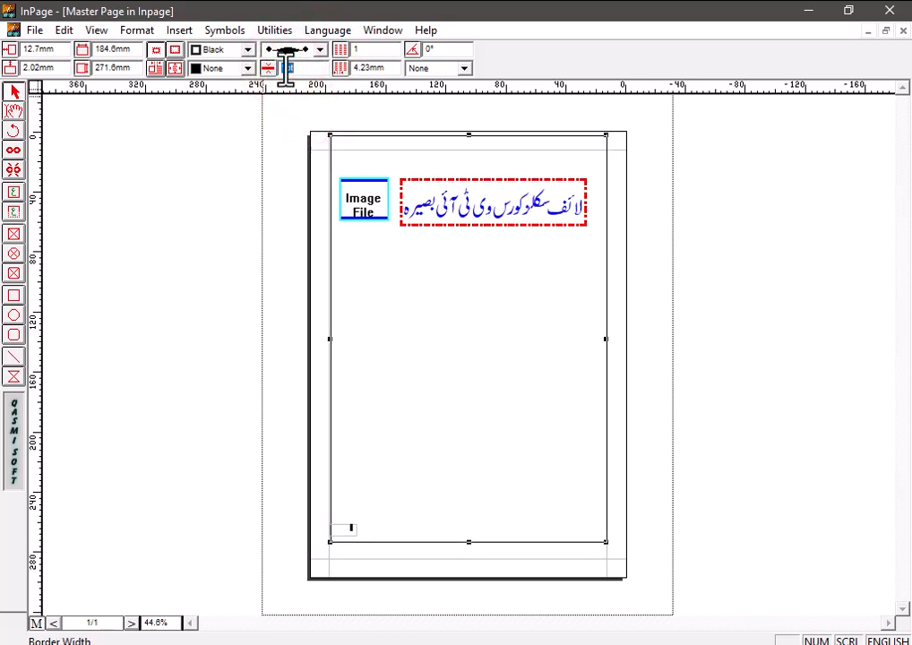
text(5)
key(Return)
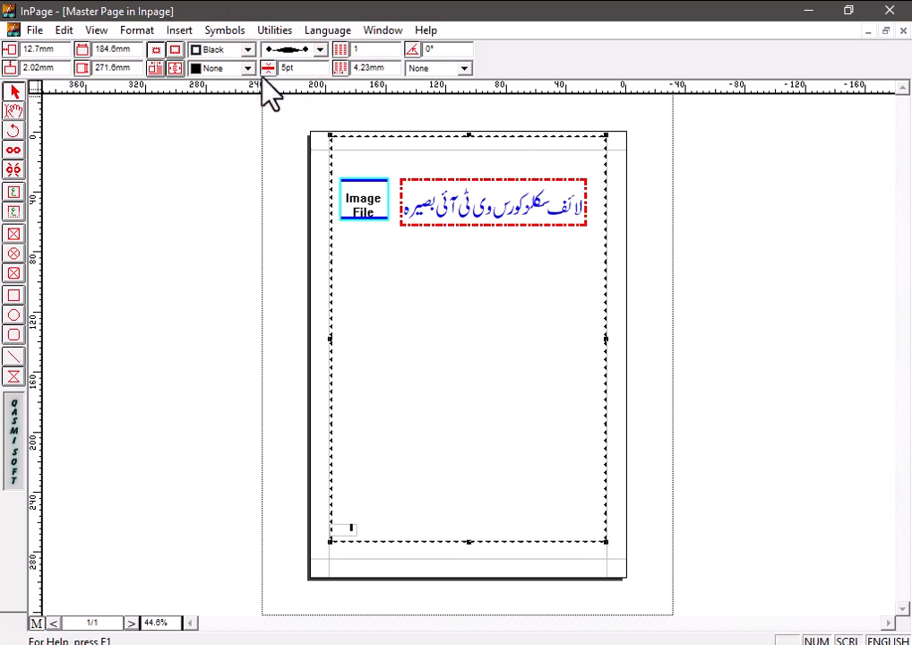
Change the main text frame's border colour to Magenta.
click(248, 49)
scroll(244, 89, down, 2)
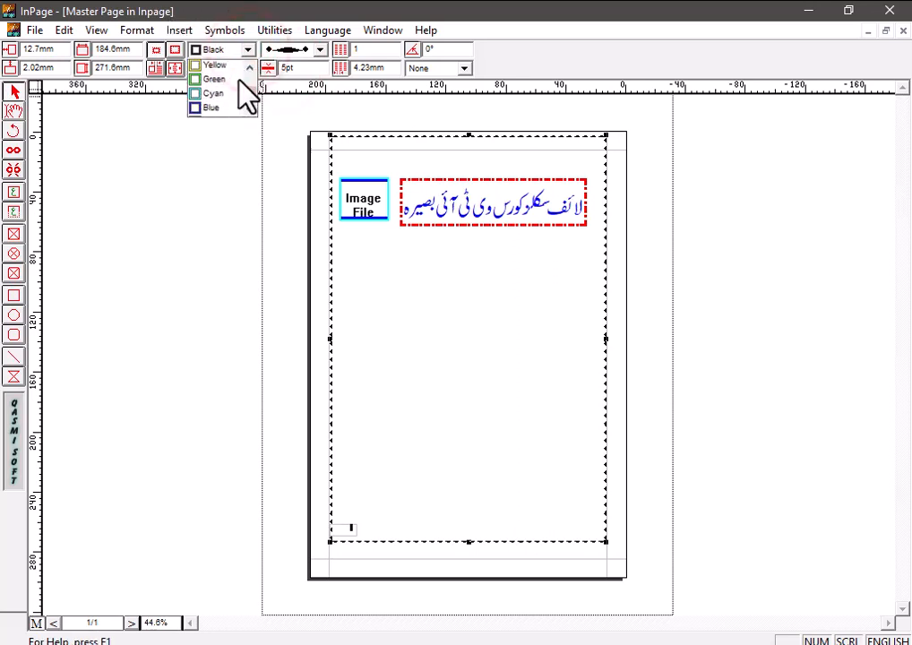
click(222, 109)
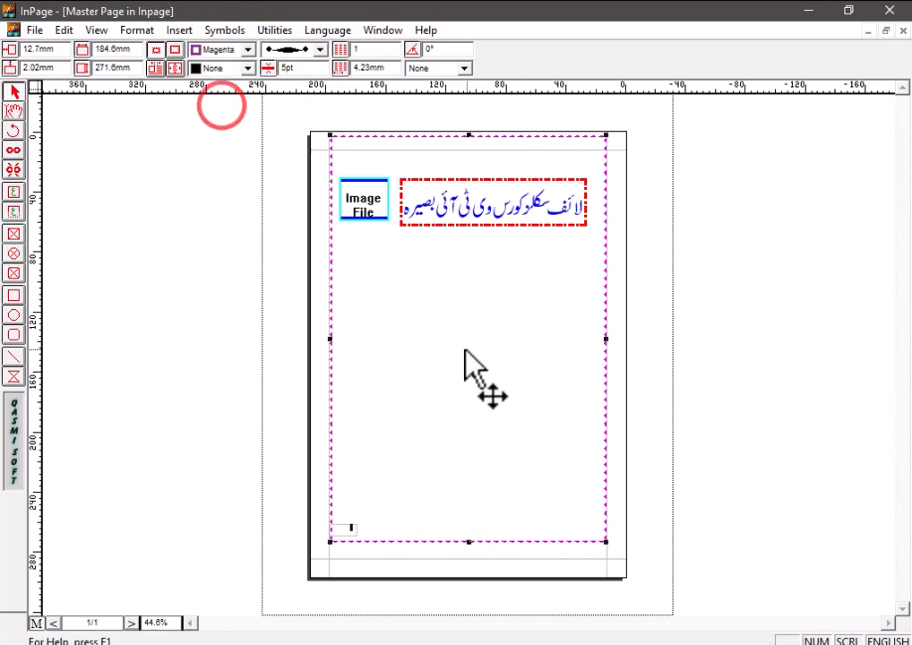
Set the main text frame's border width to 15pt.
double_click(284, 68)
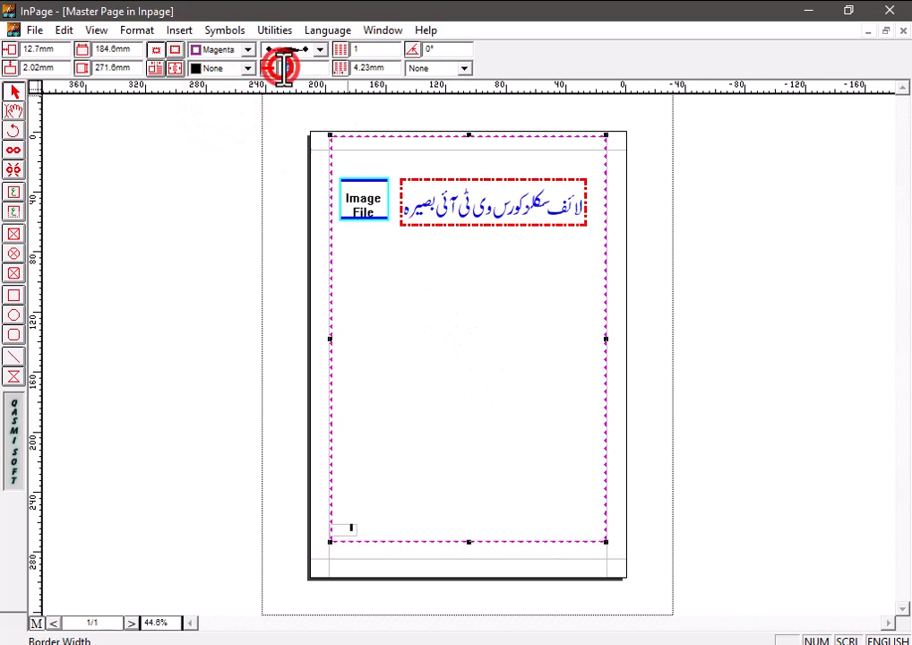
text(15)
key(Return)
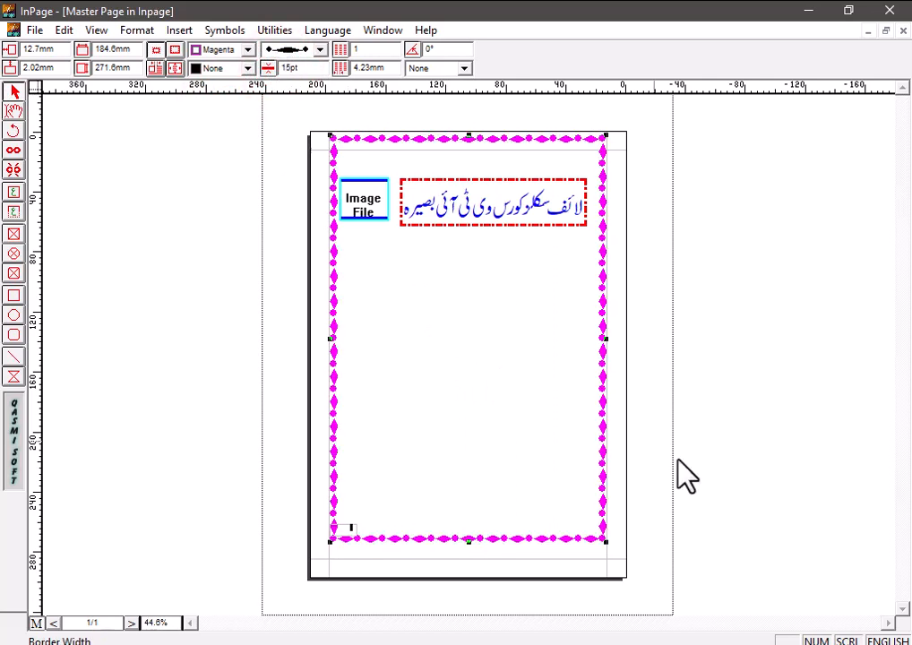
Save the document and switch from the master page to the document pages.
click(466, 340)
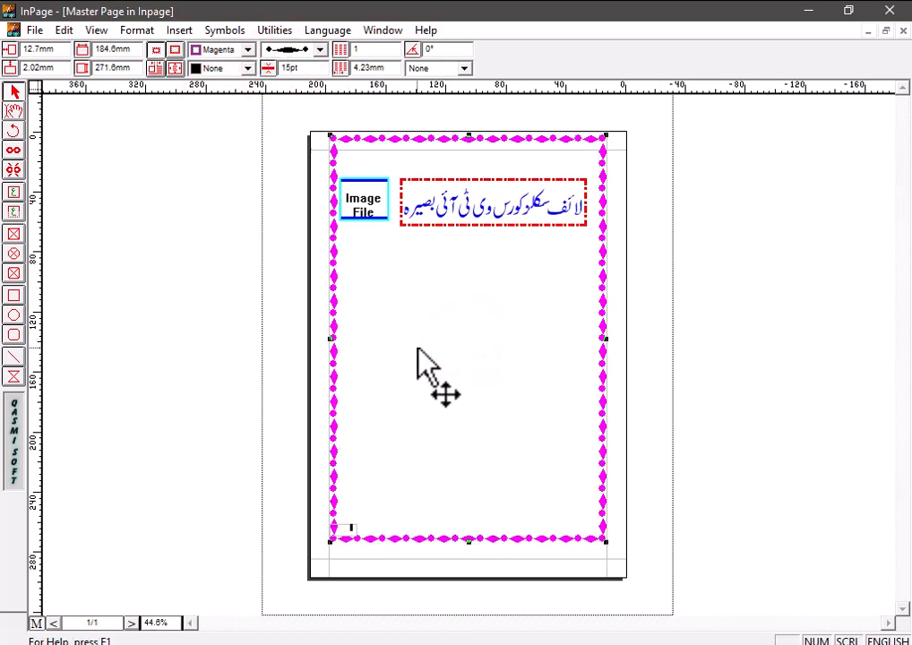
key(ctrl+s)
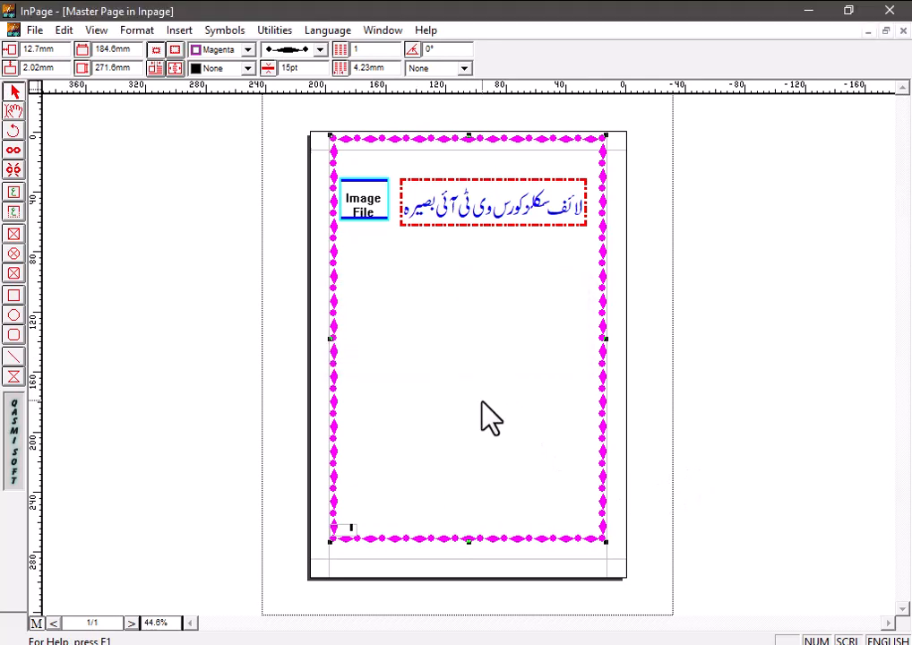
click(36, 623)
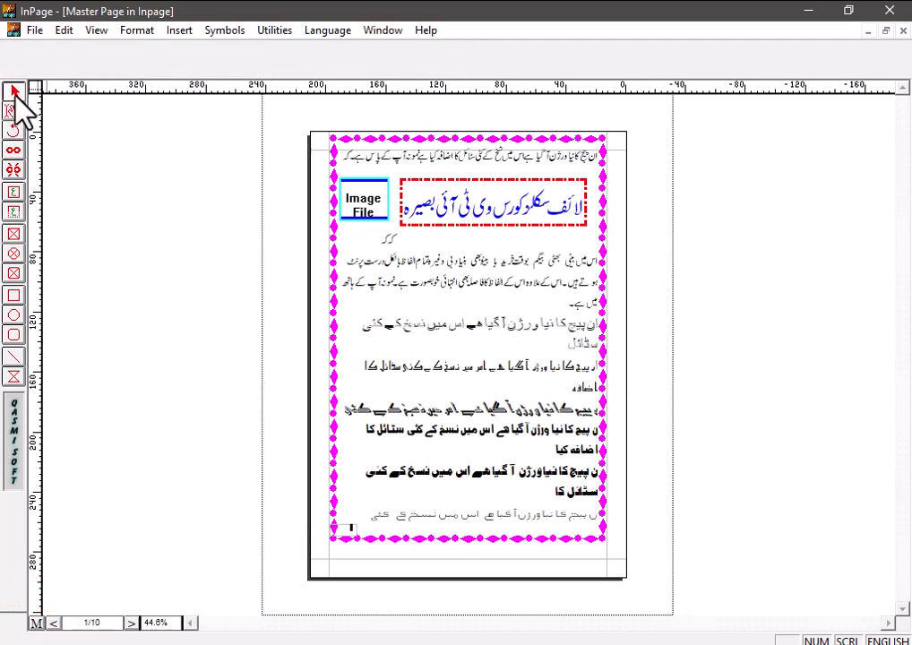
Return to the master page and nudge the picture frame up to a vertical position of 15.56 mm.
click(35, 622)
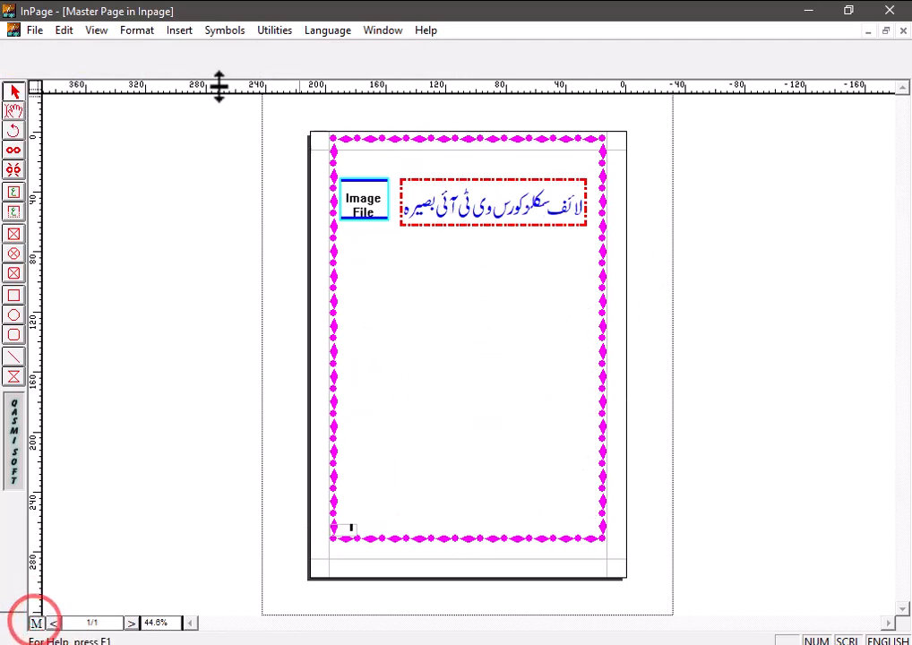
click(14, 91)
click(491, 201)
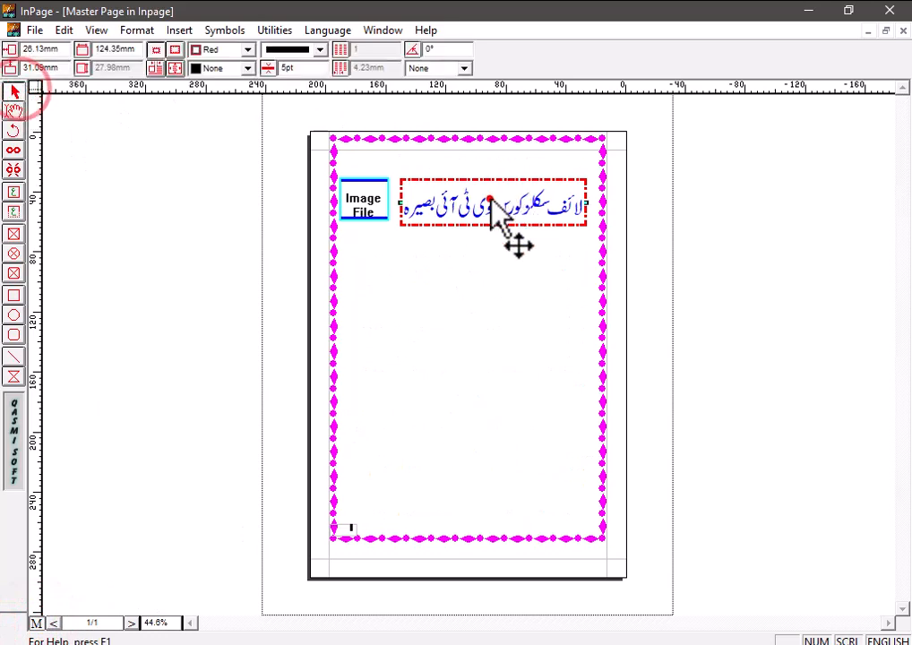
click(355, 196)
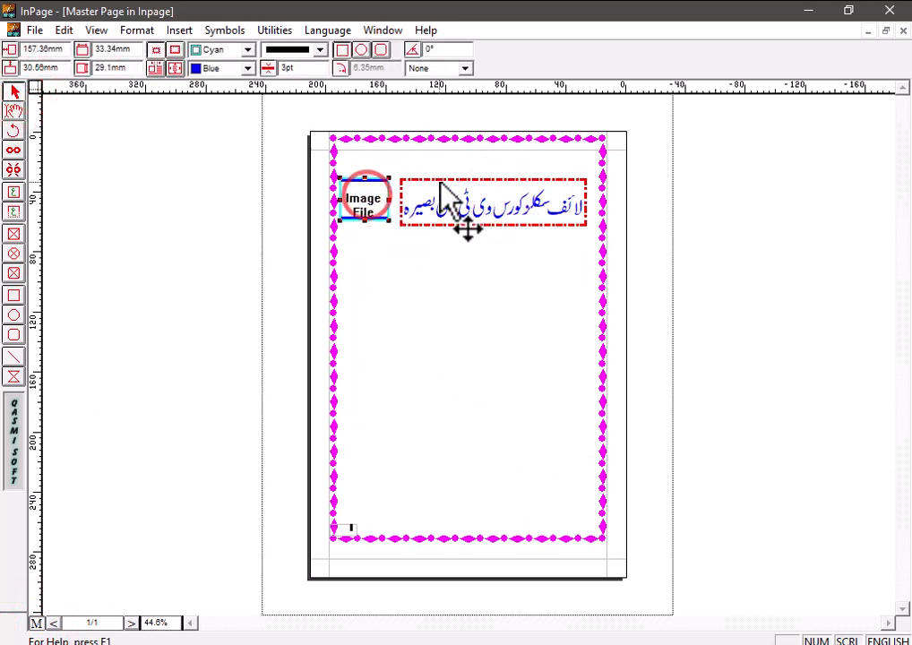
key(Up)
key(Up)
key(Up)
key(Up)
key(Up)
key(Up)
key(Up)
key(Up)
key(Up)
key(Up)
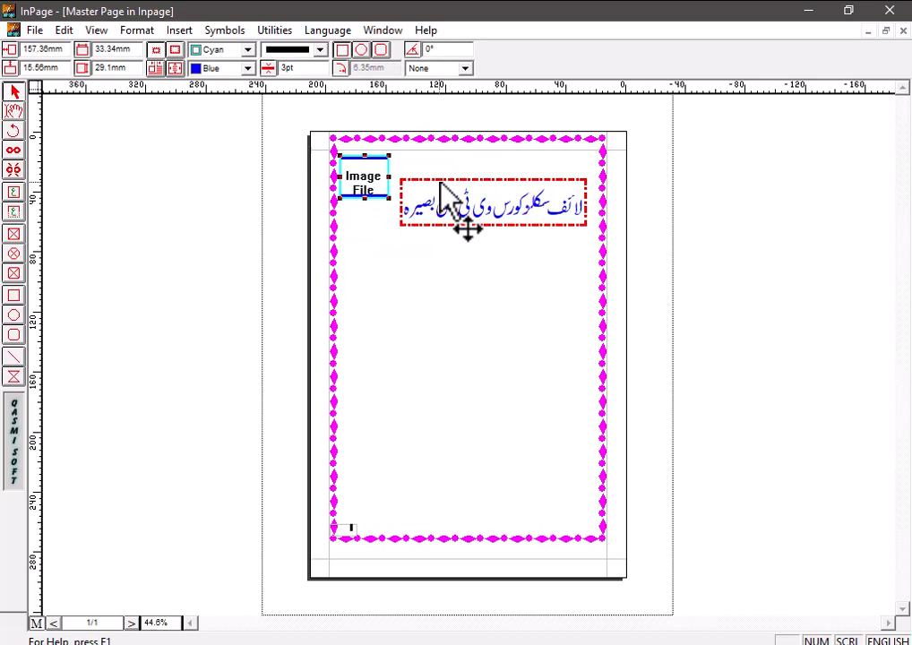
key(Up)
key(Up)
key(Up)
Nudge the Urdu title frame up to a vertical position of 14.09 mm.
click(469, 199)
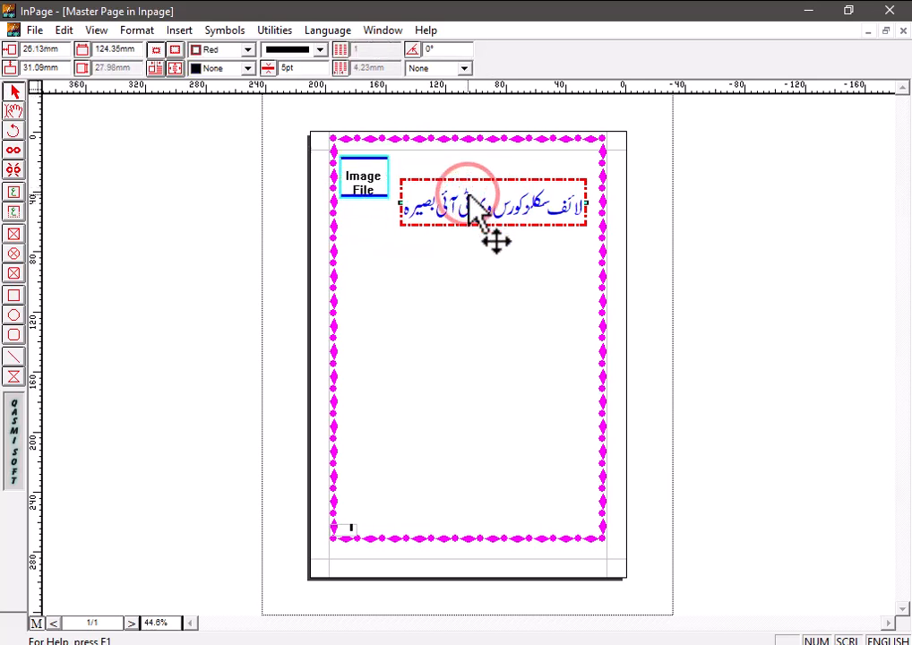
key(Up)
key(Up)
key(Up)
key(Up)
key(Up)
key(Up)
key(Up)
key(Up)
key(Up)
key(Up)
key(Up)
key(Up)
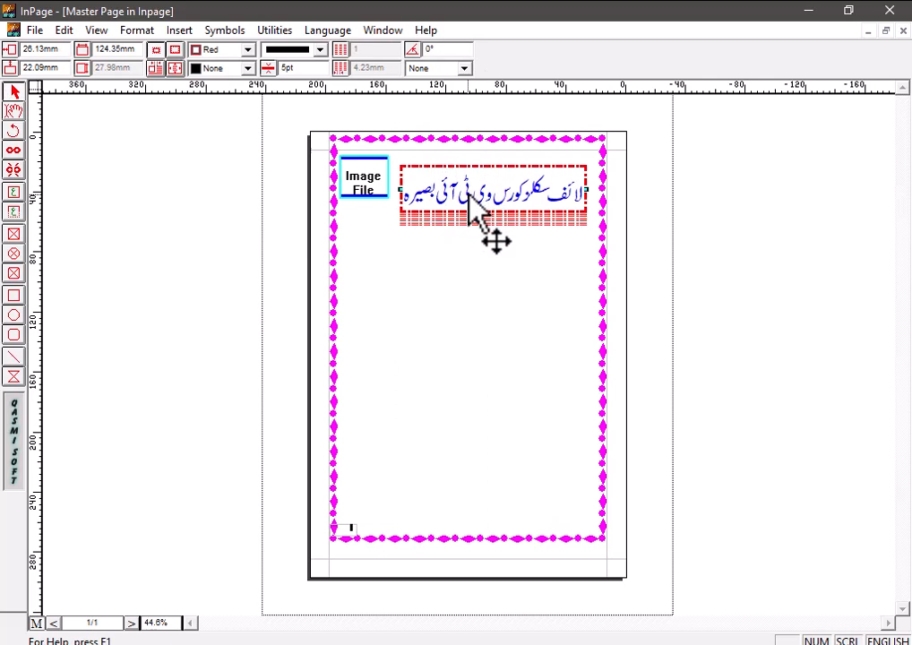
key(Up)
key(Up)
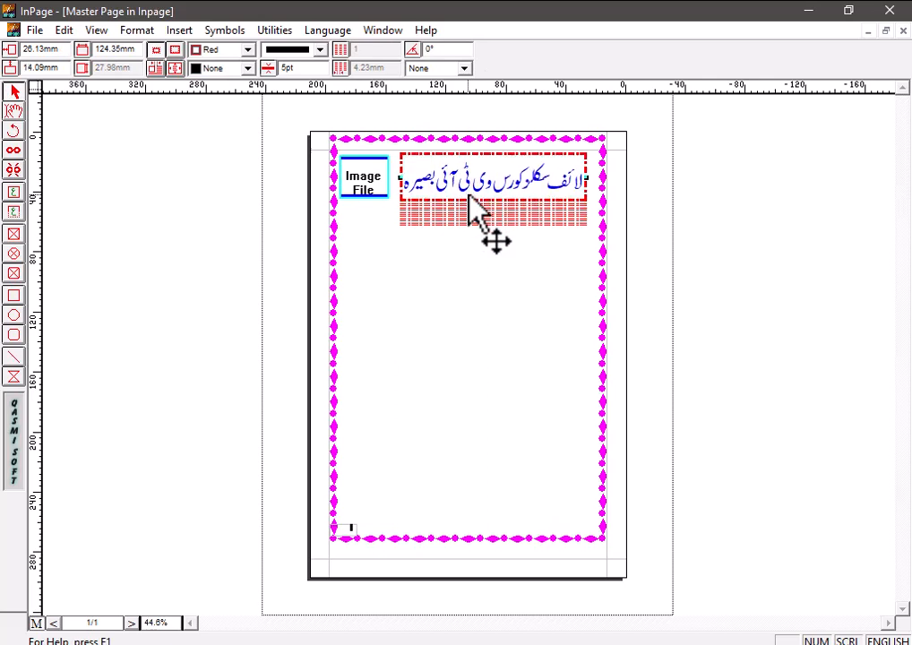
Save the document and inspect the header and page number on document page 1 at 100% zoom.
click(427, 243)
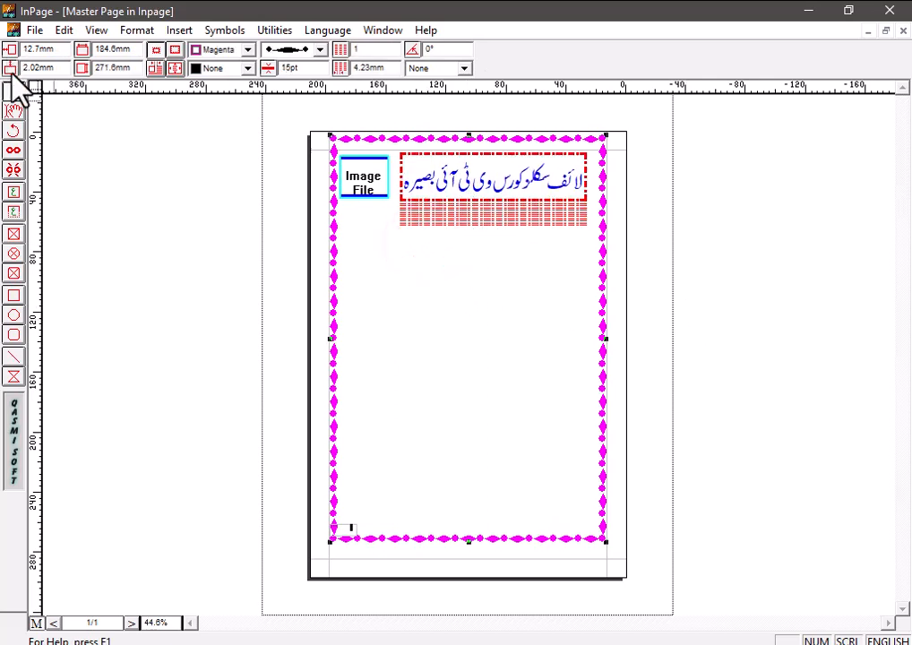
key(ctrl+s)
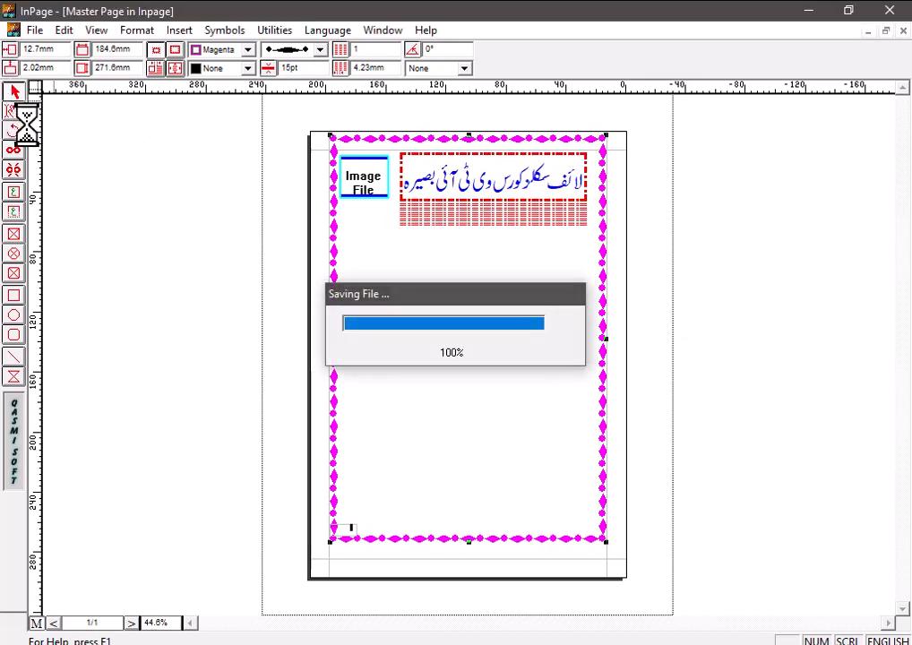
click(35, 623)
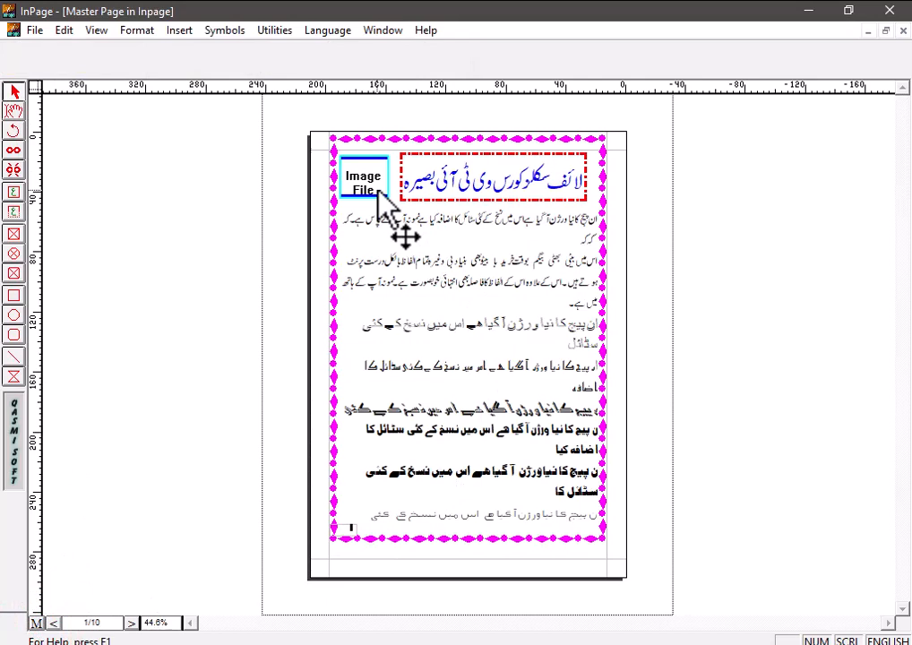
key(ctrl+2)
key(ctrl+1)
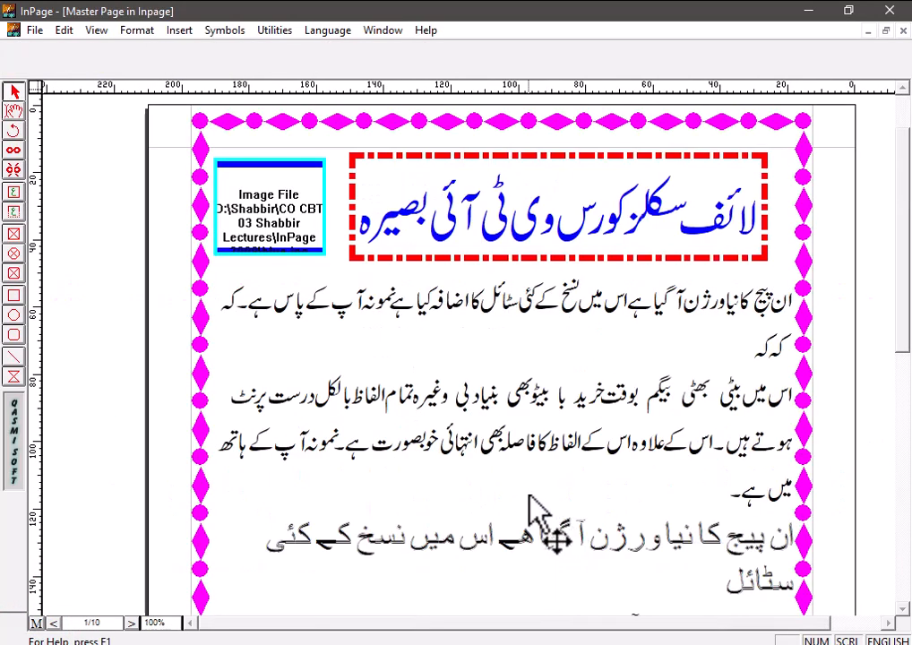
drag(902, 608, 902, 608)
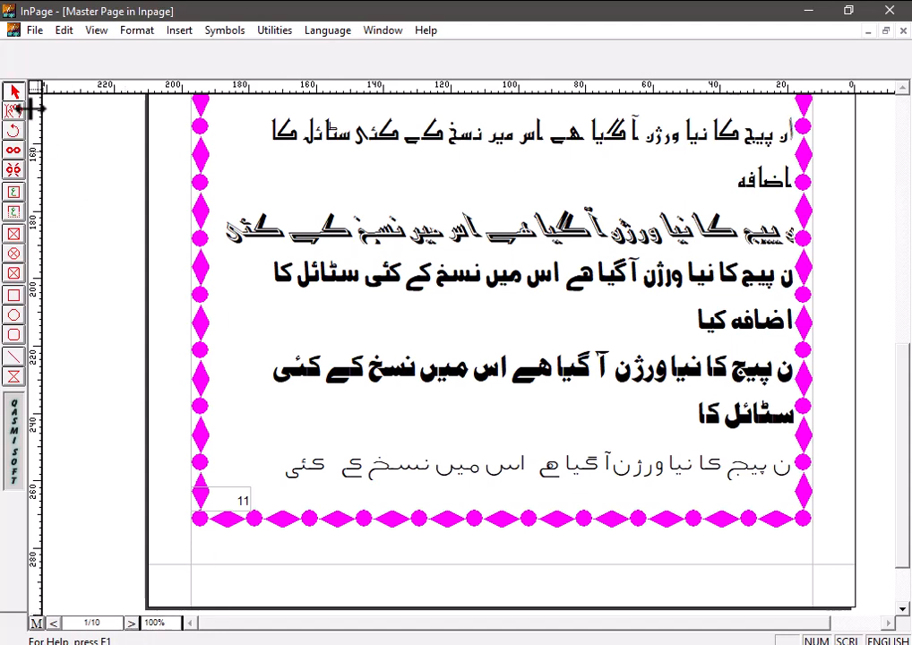
Delete the extra 1 before the # page-number marker on the master page and save the document.
click(36, 622)
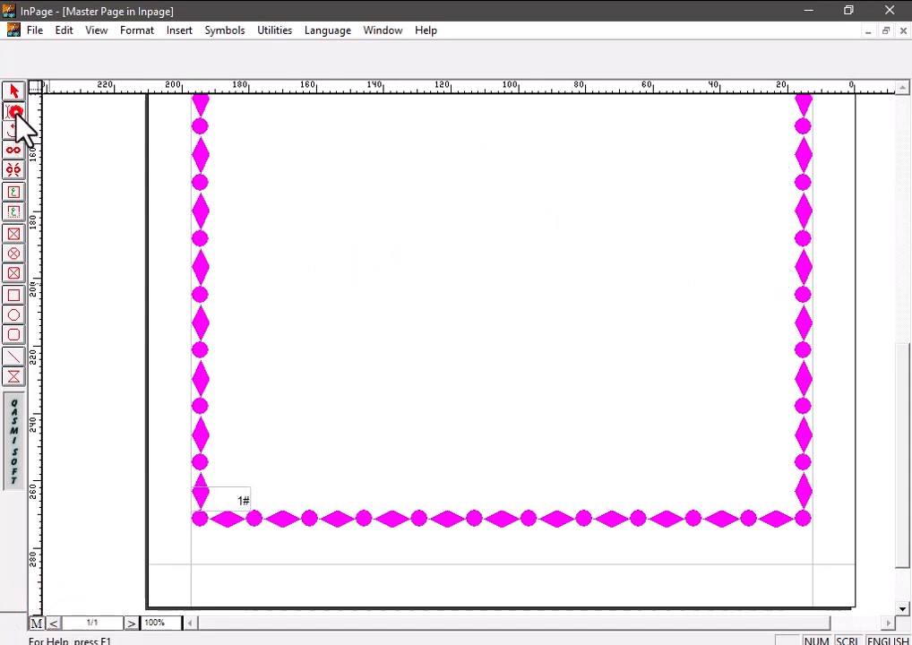
click(13, 110)
click(238, 494)
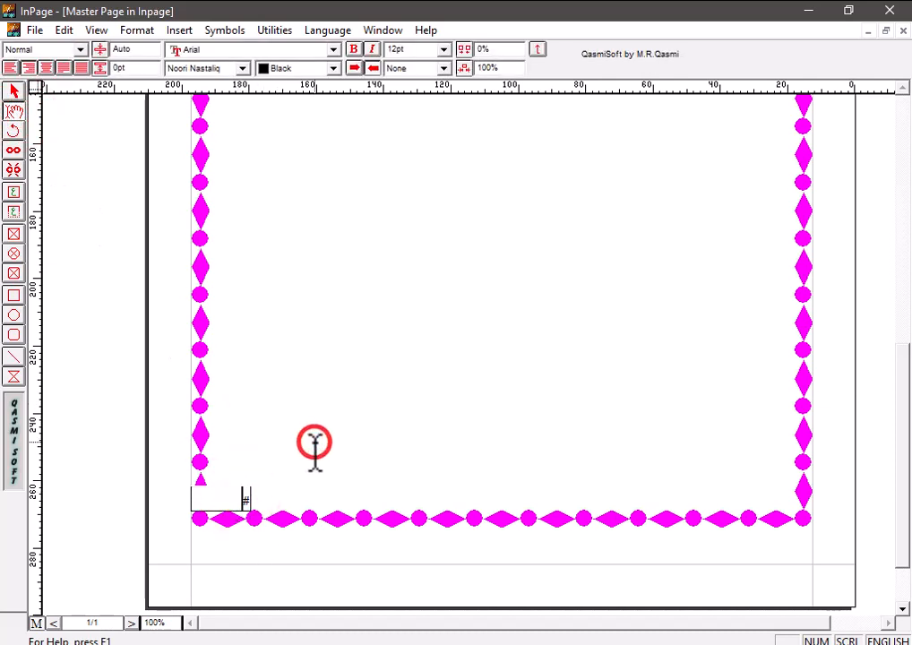
click(247, 433)
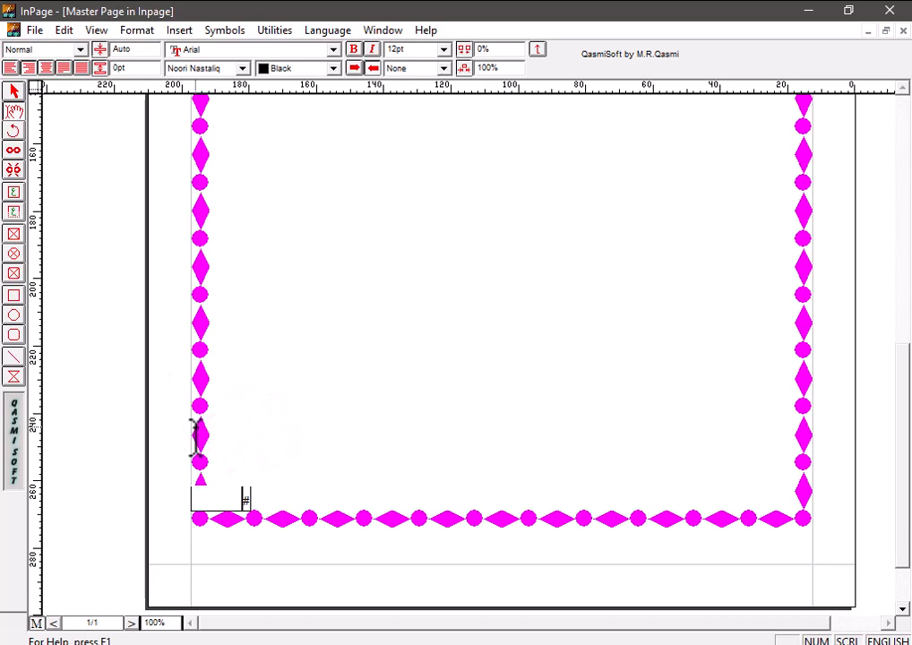
key(ctrl+s)
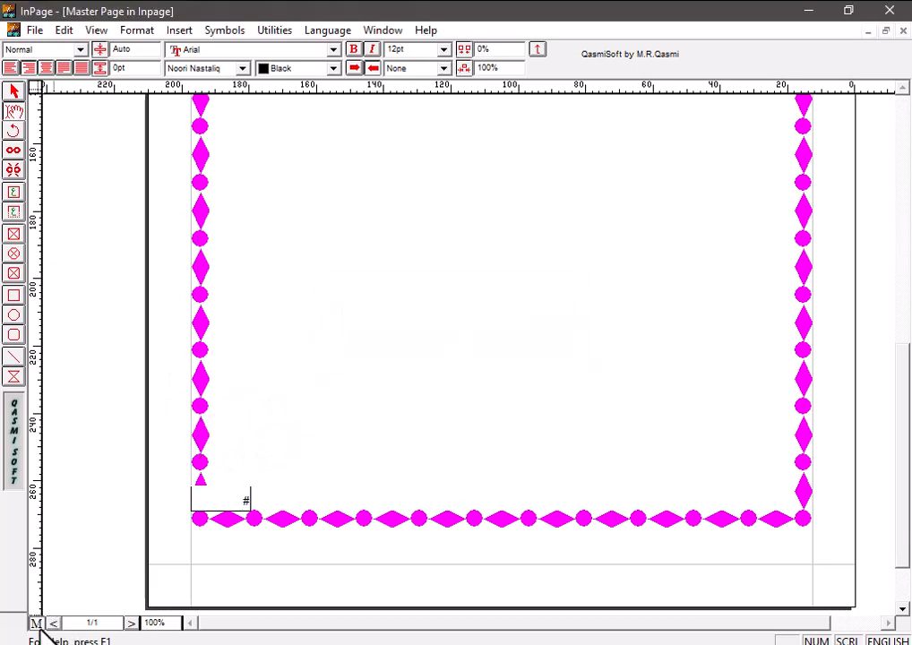
Return to the document pages and view page 1 at zoom levels up to 200%, ending at 50%.
click(37, 623)
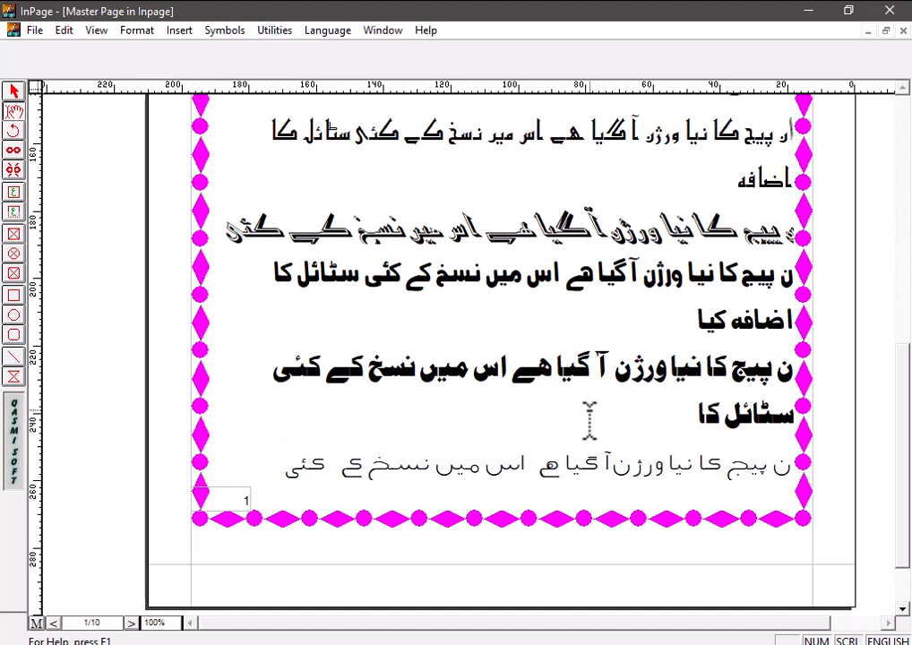
key(F5)
key(F6)
key(F7)
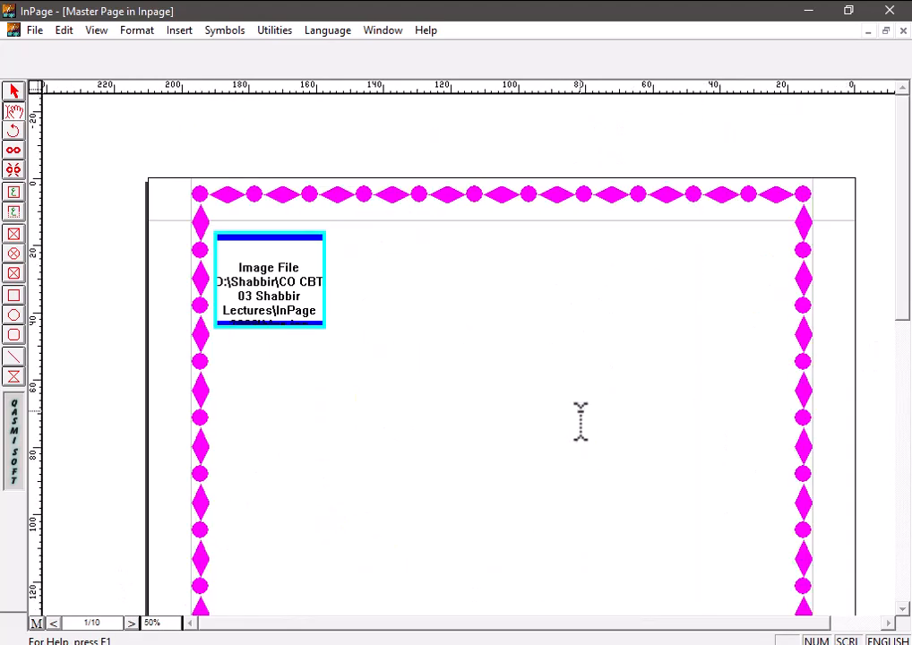
key(F8)
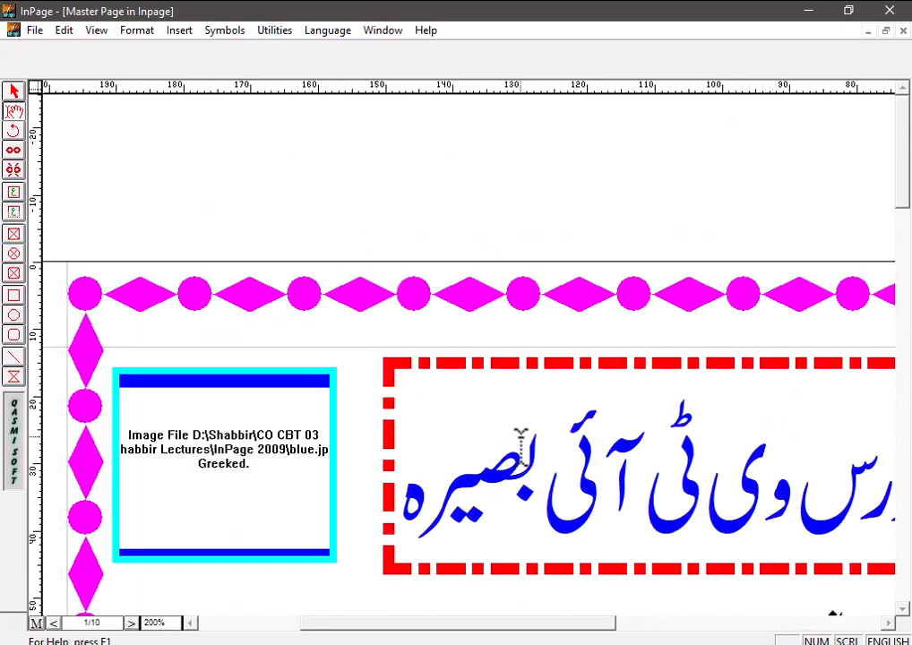
key(F7)
key(F6)
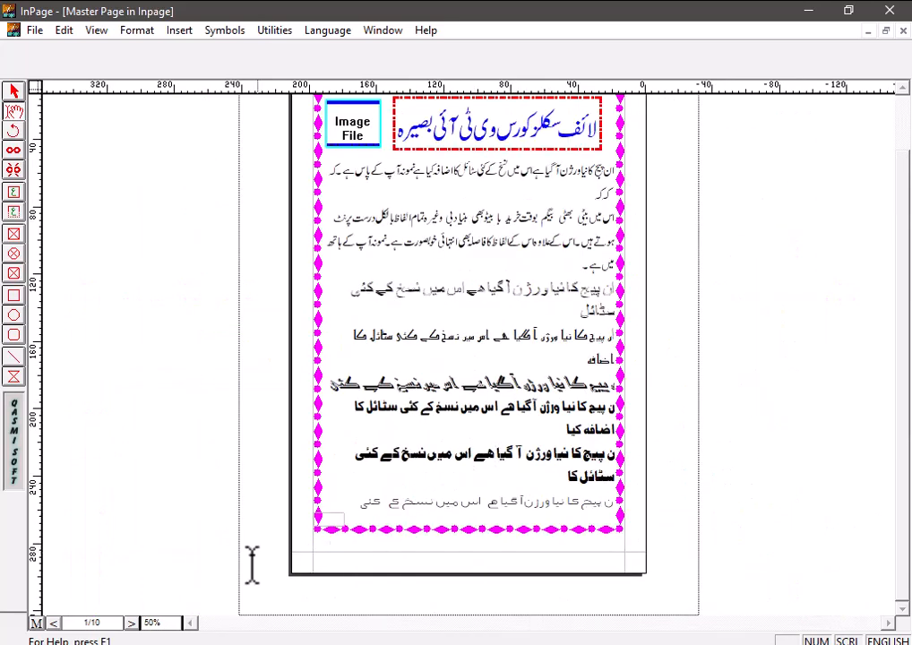
Browse from page 1 to page 4 and check the page number at the foot of page 4 at 100% zoom.
click(130, 624)
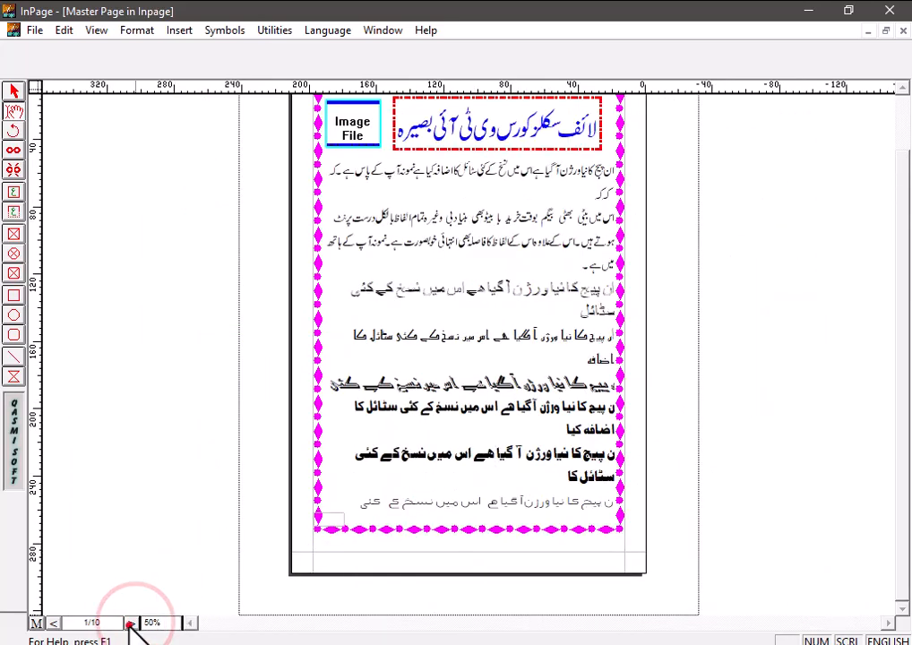
click(54, 624)
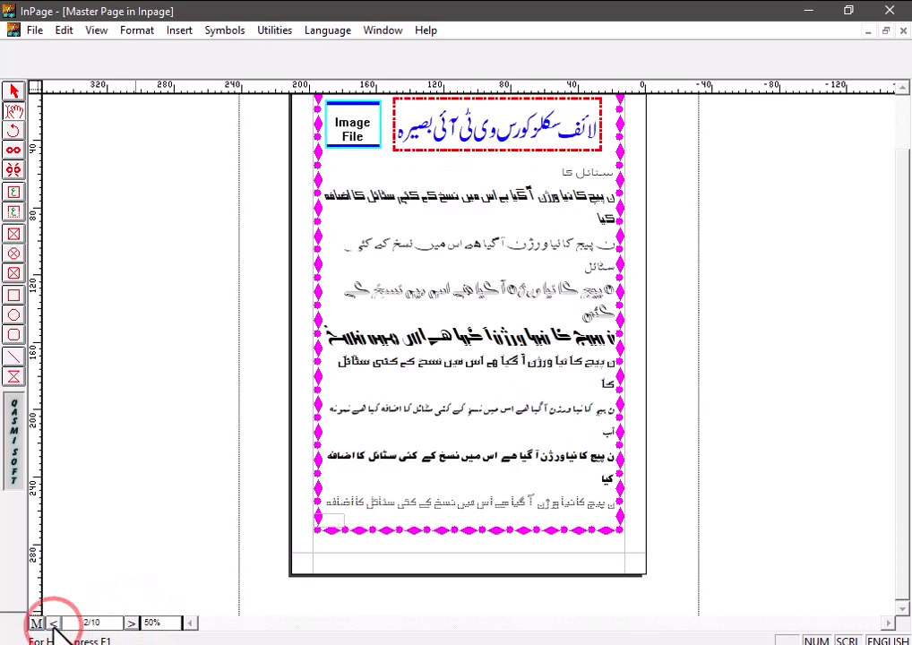
click(54, 625)
click(54, 625)
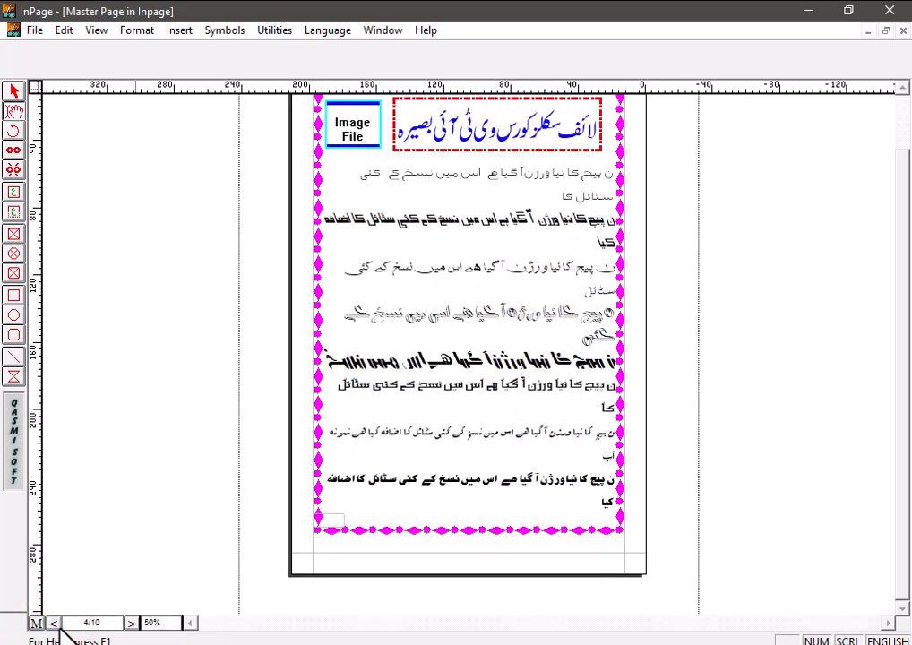
key(F6)
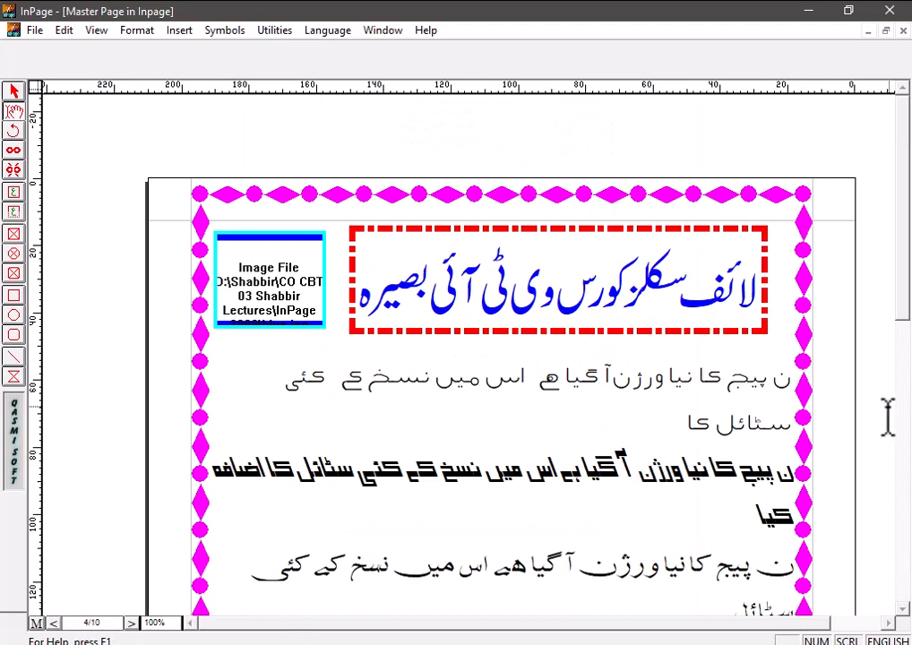
click(901, 296)
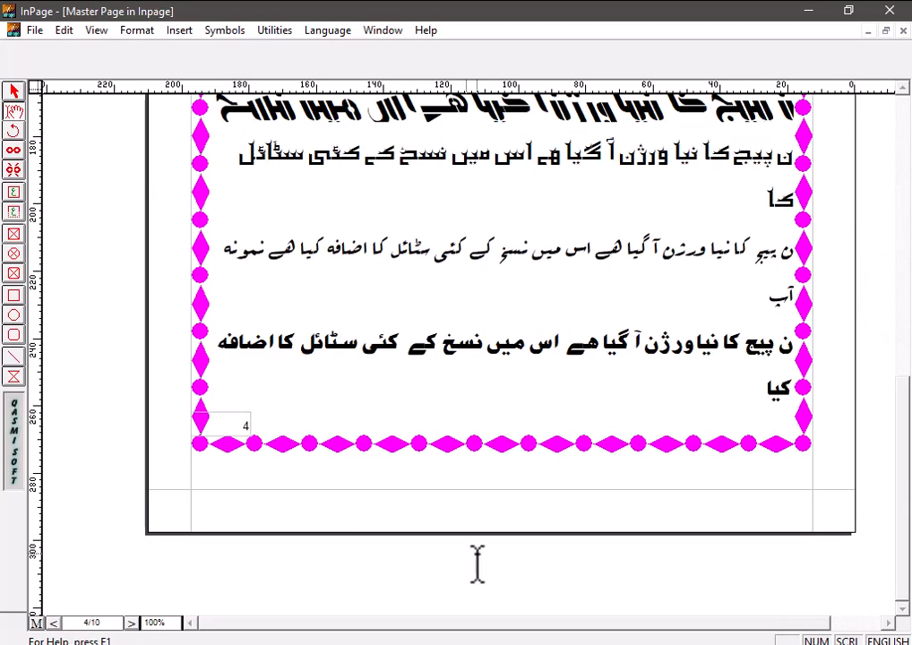
Browse the remaining pages up to the last one, checking their page numbers, and return to the header of page 4.
click(132, 623)
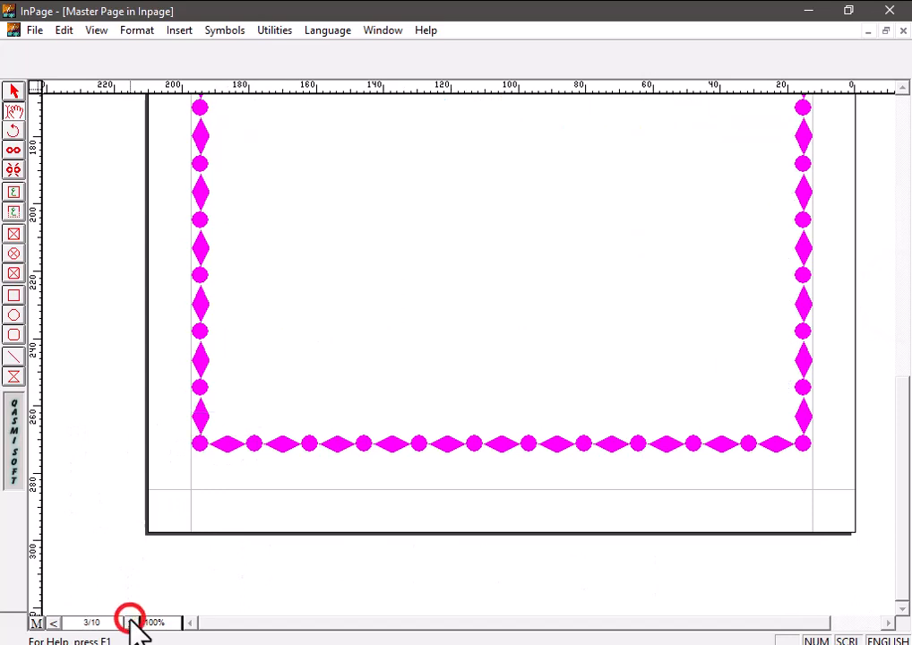
click(54, 624)
click(53, 624)
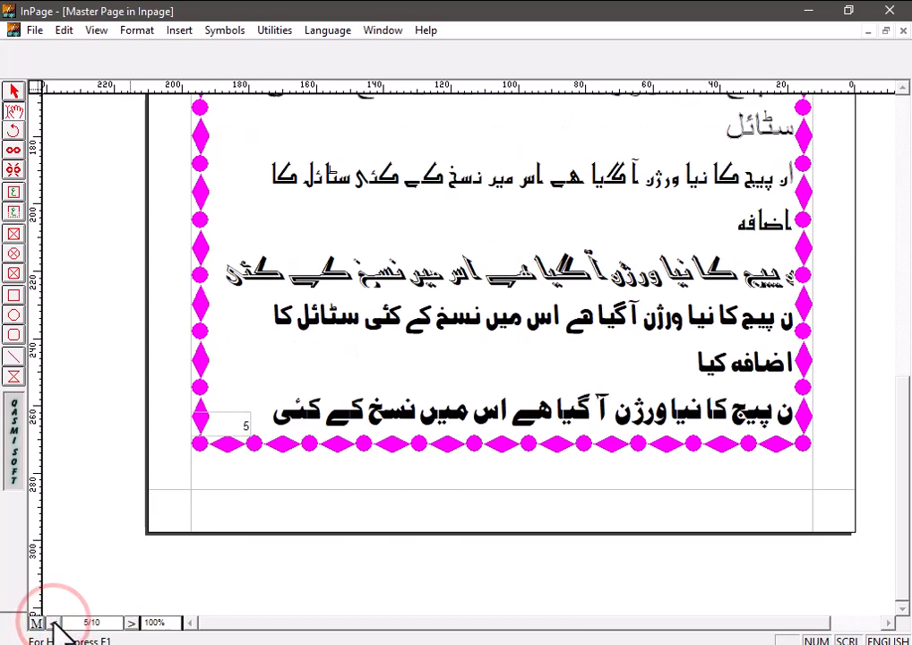
click(54, 624)
click(53, 625)
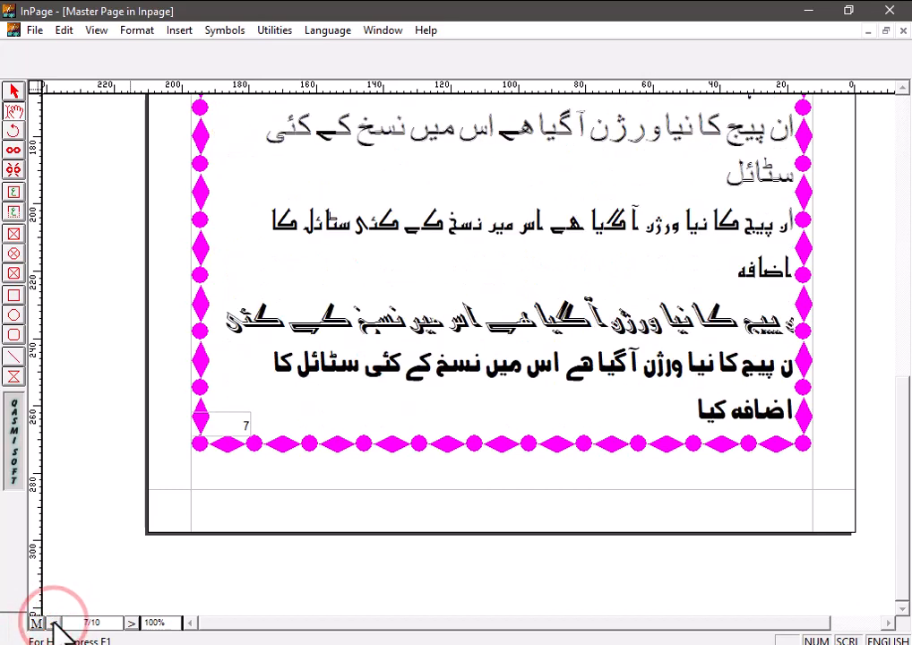
click(54, 624)
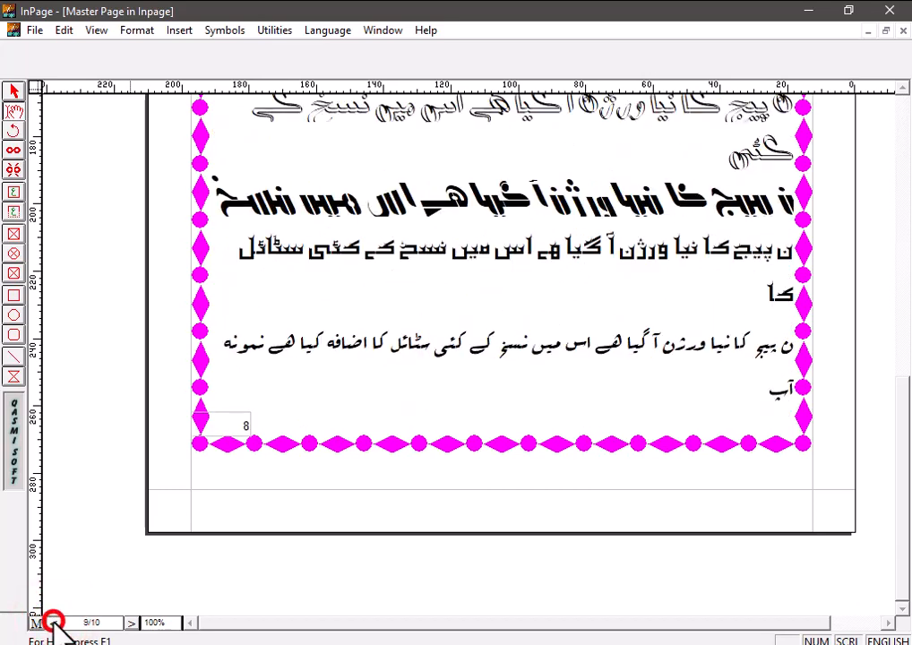
click(54, 625)
click(132, 623)
click(131, 623)
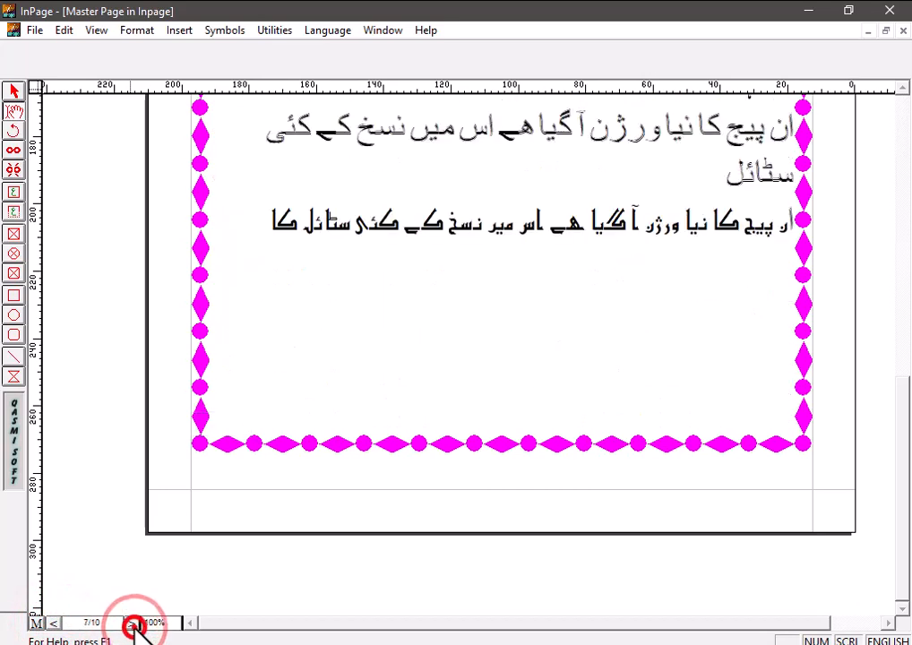
click(131, 623)
click(131, 623)
click(132, 622)
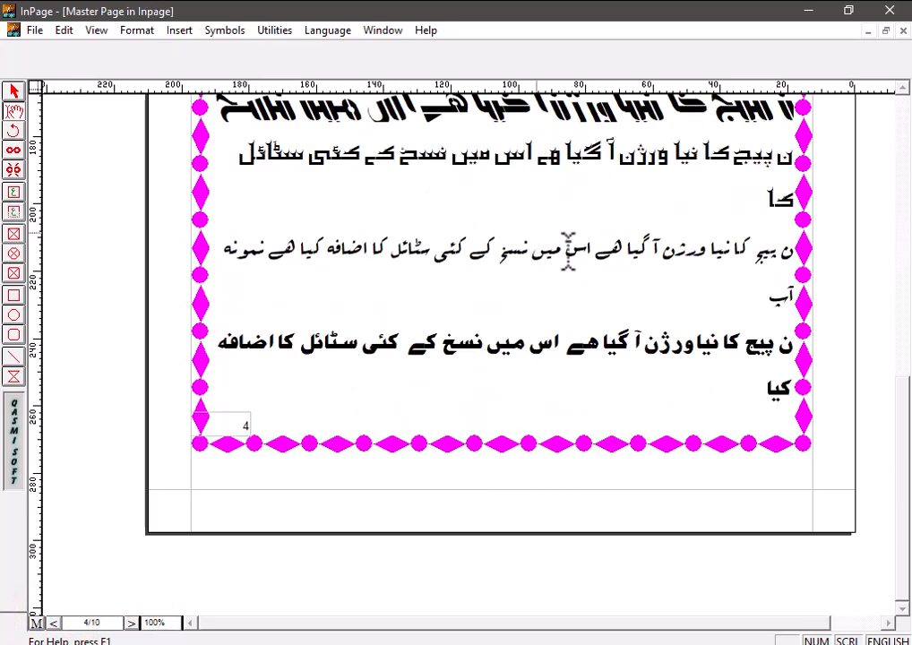
drag(900, 530, 909, 198)
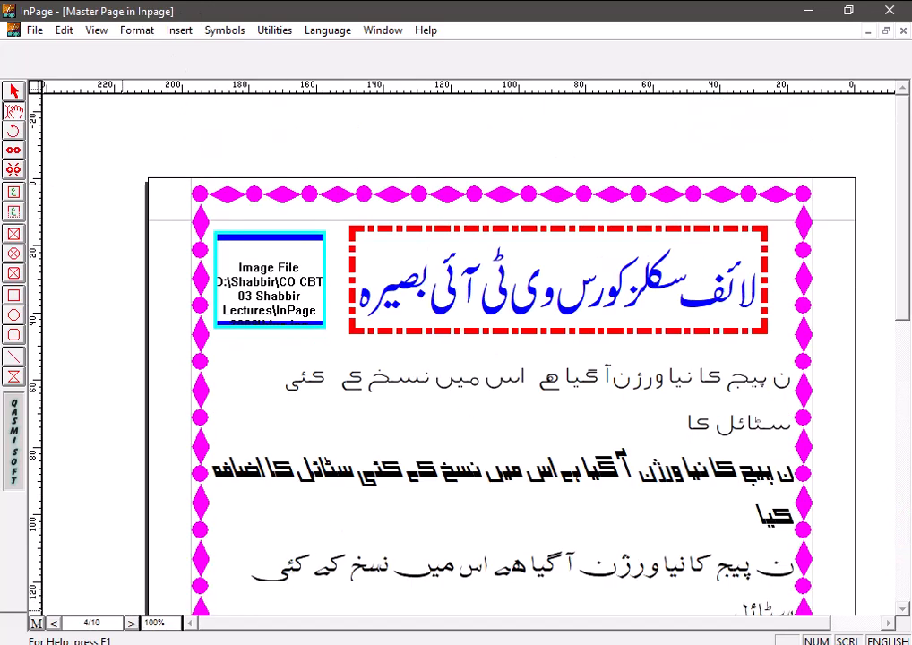